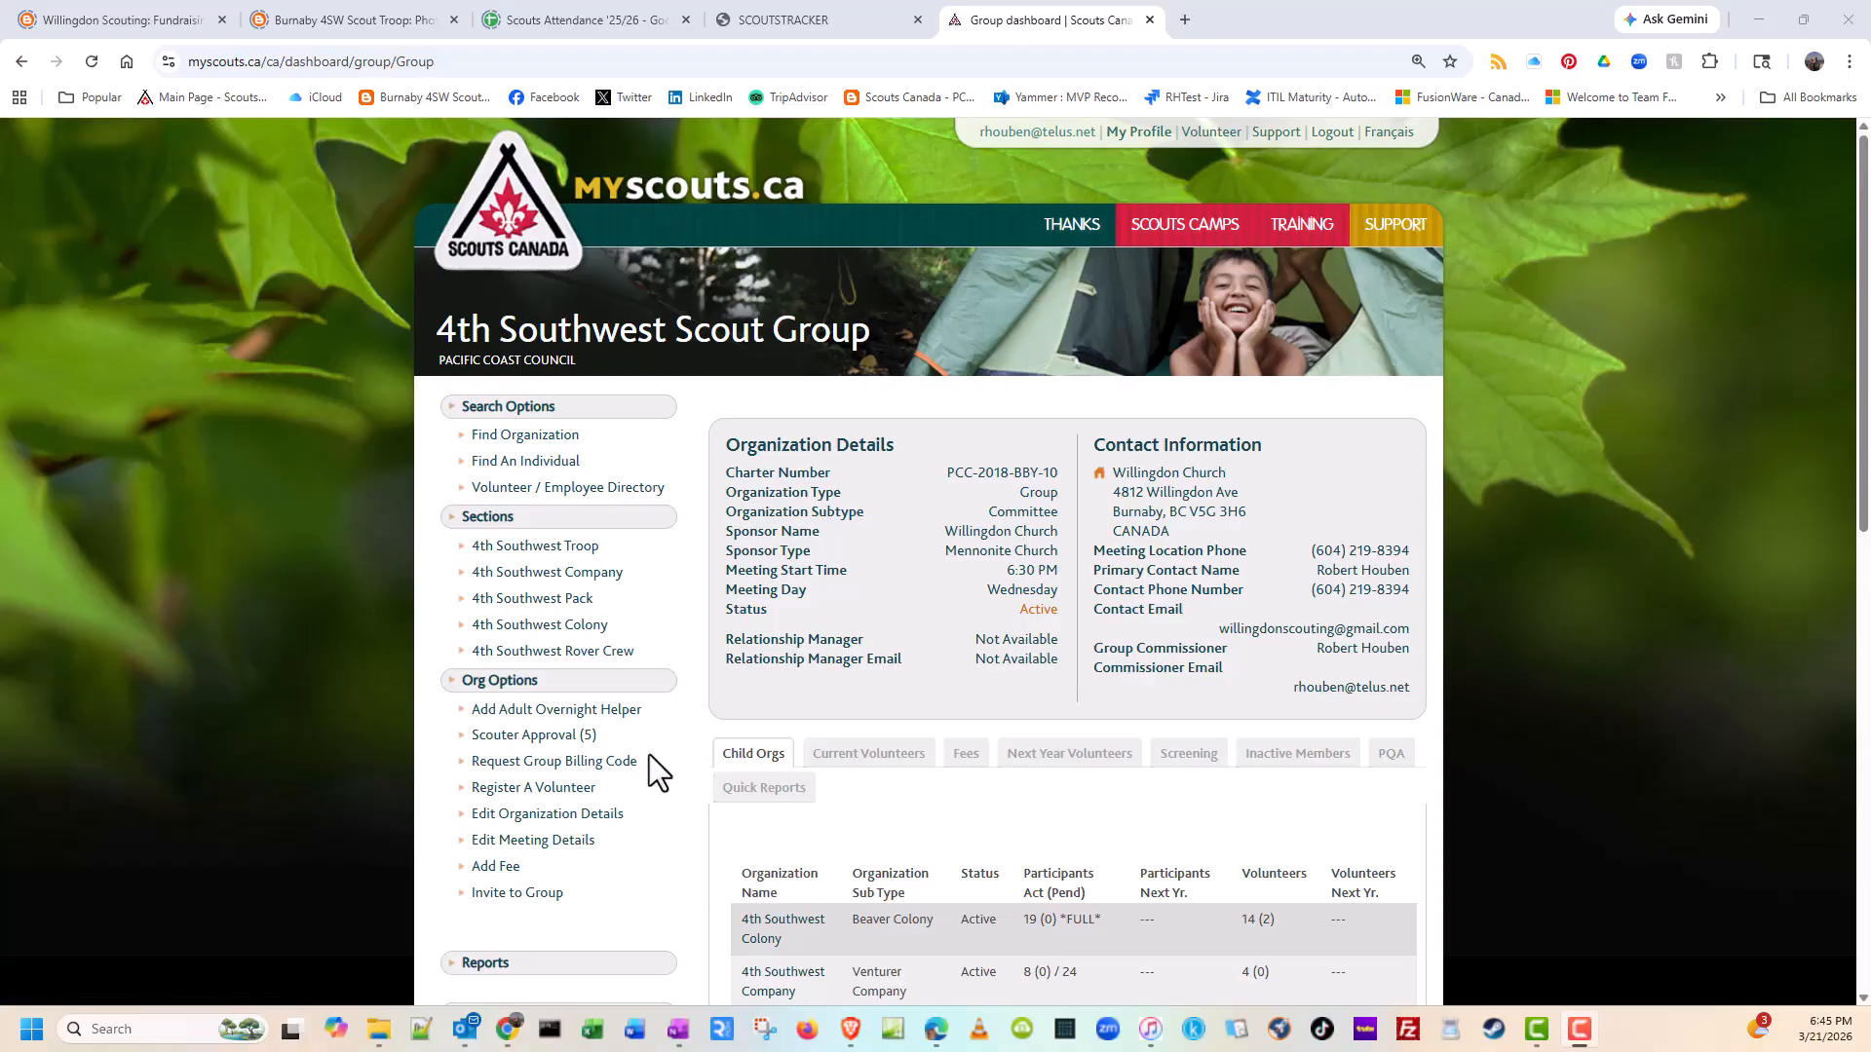
# Step: Open the Membership Listings report and check its organization choices, keeping 4th Southwest Scout Group selected
pyautogui.click(490, 969)
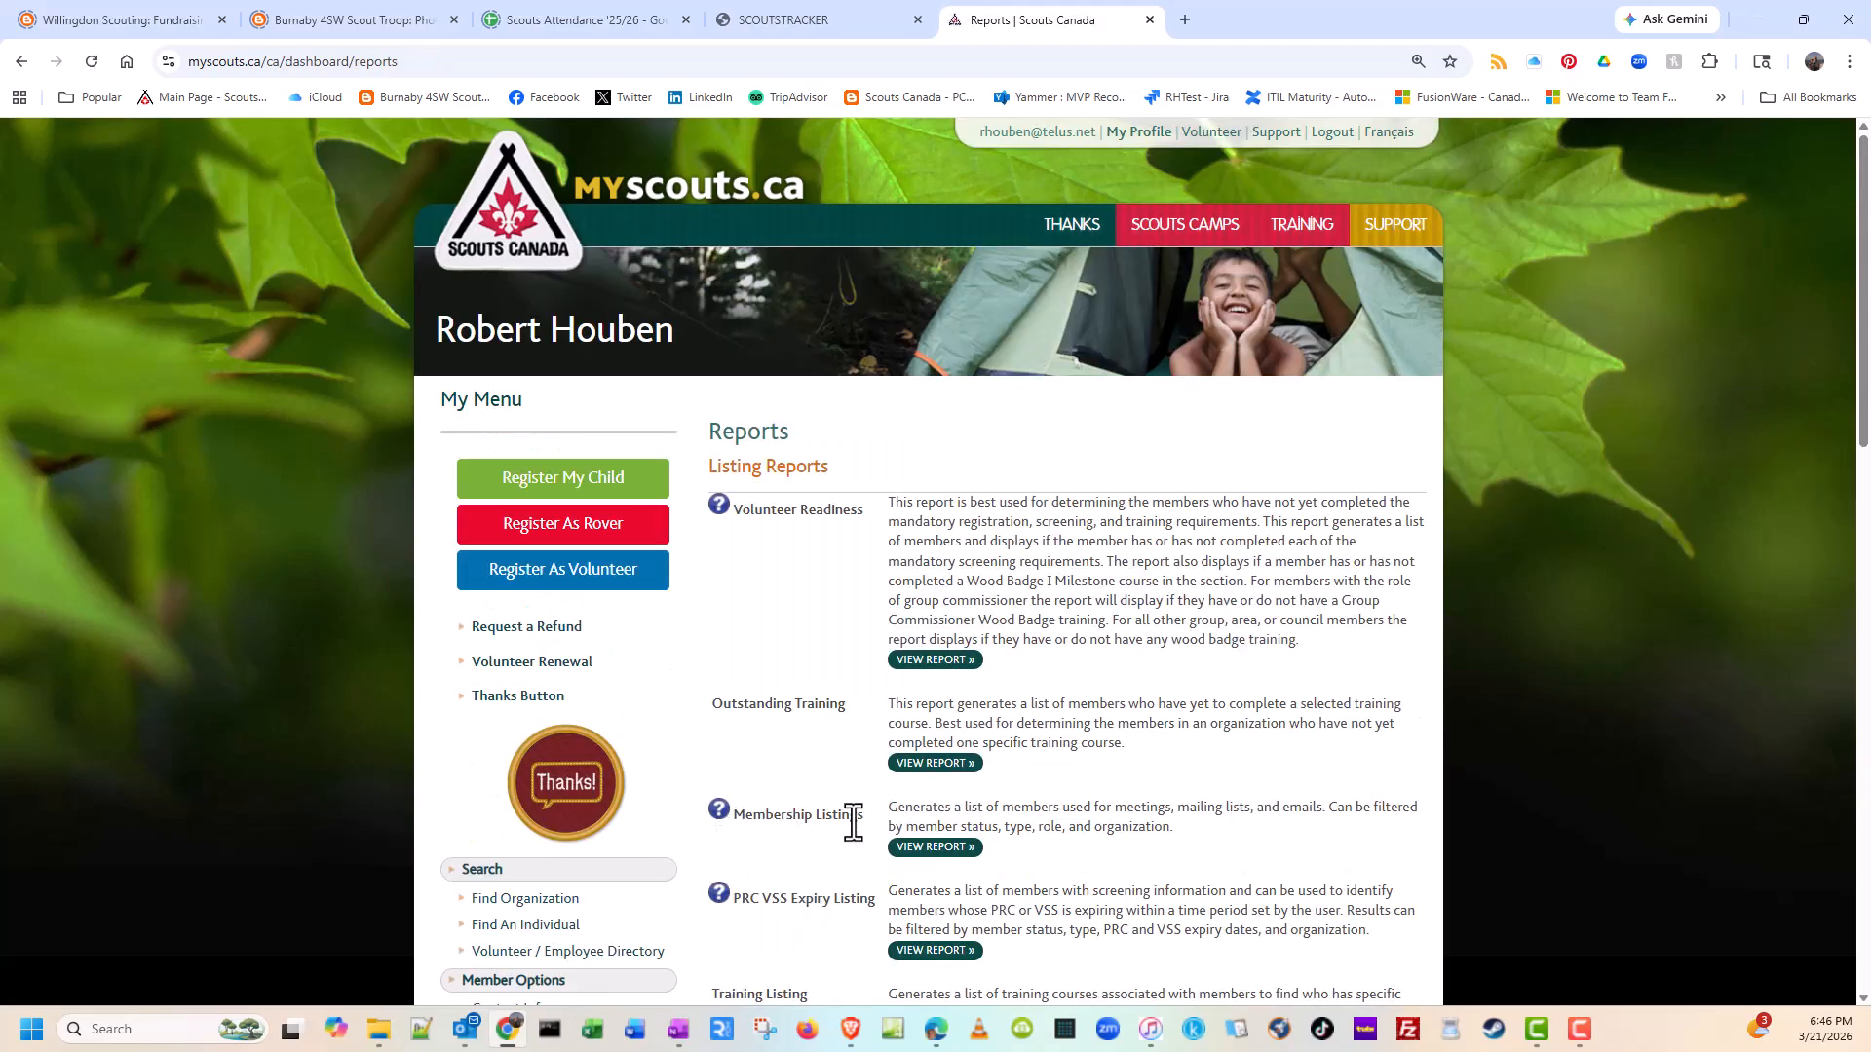
pyautogui.click(935, 848)
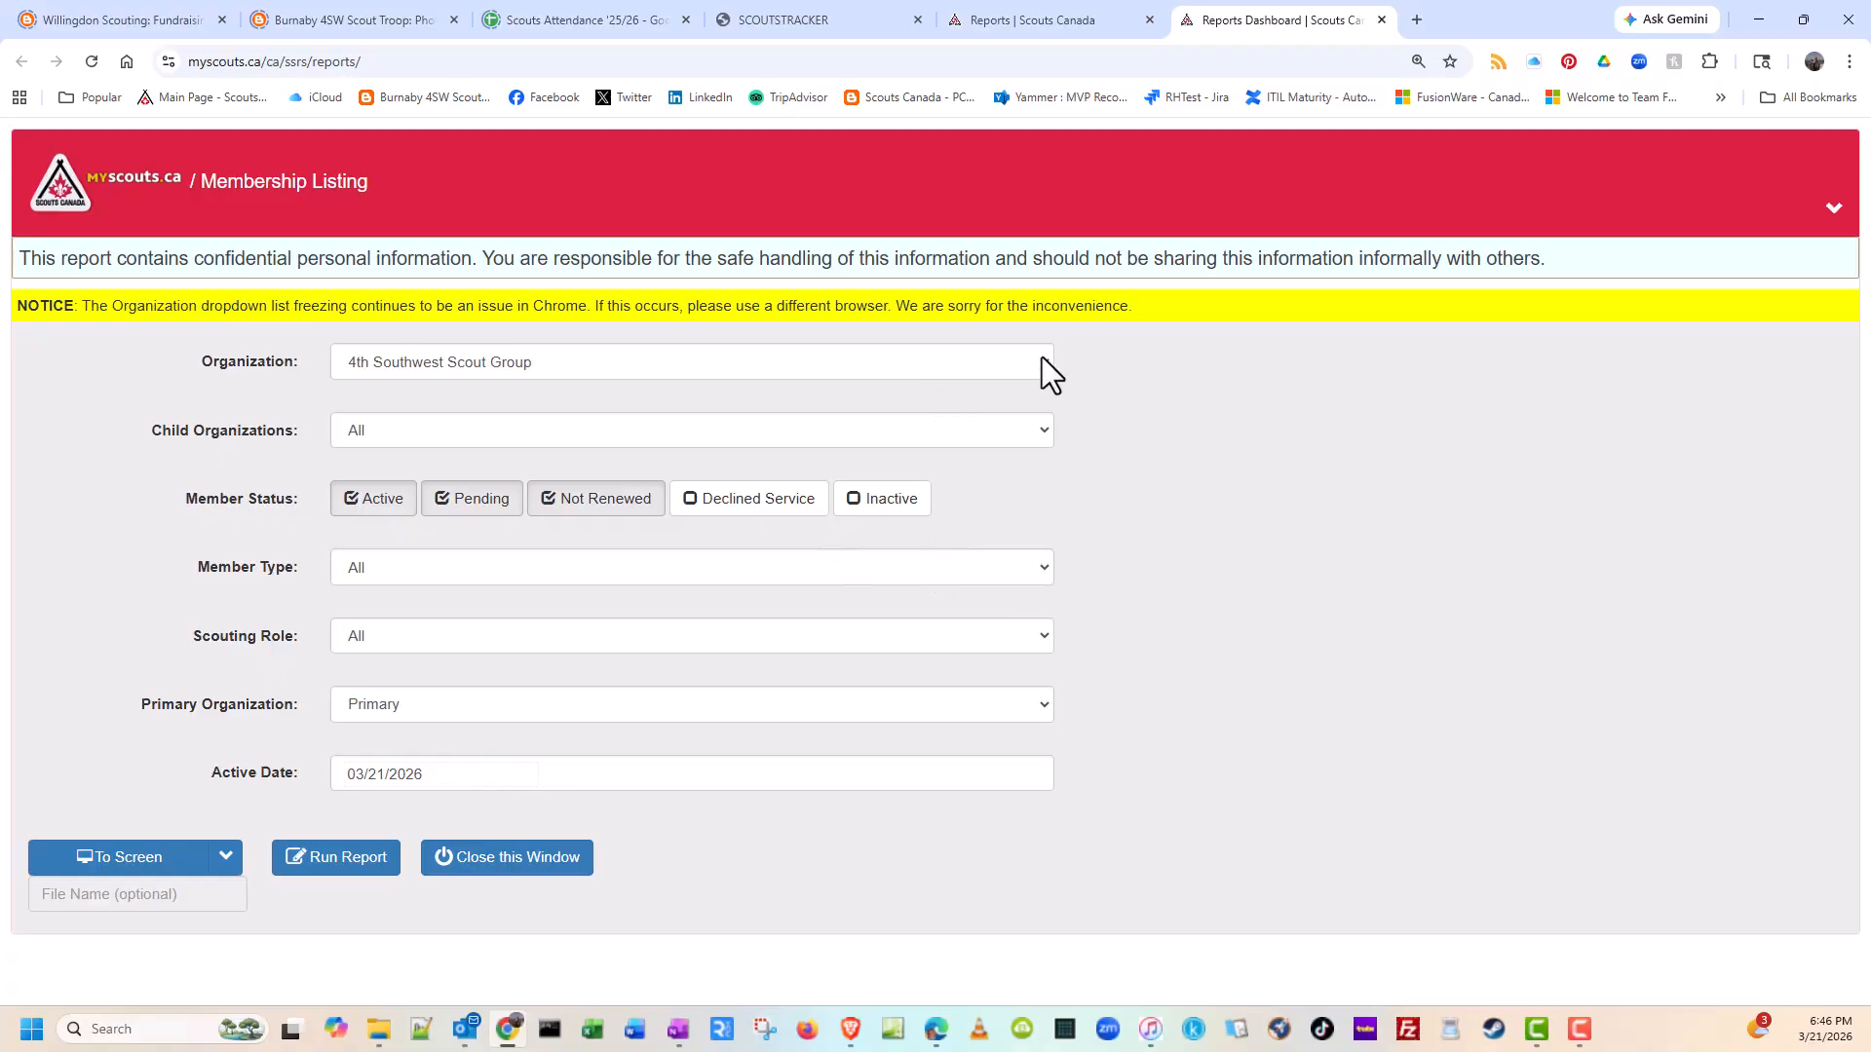
pyautogui.click(1041, 358)
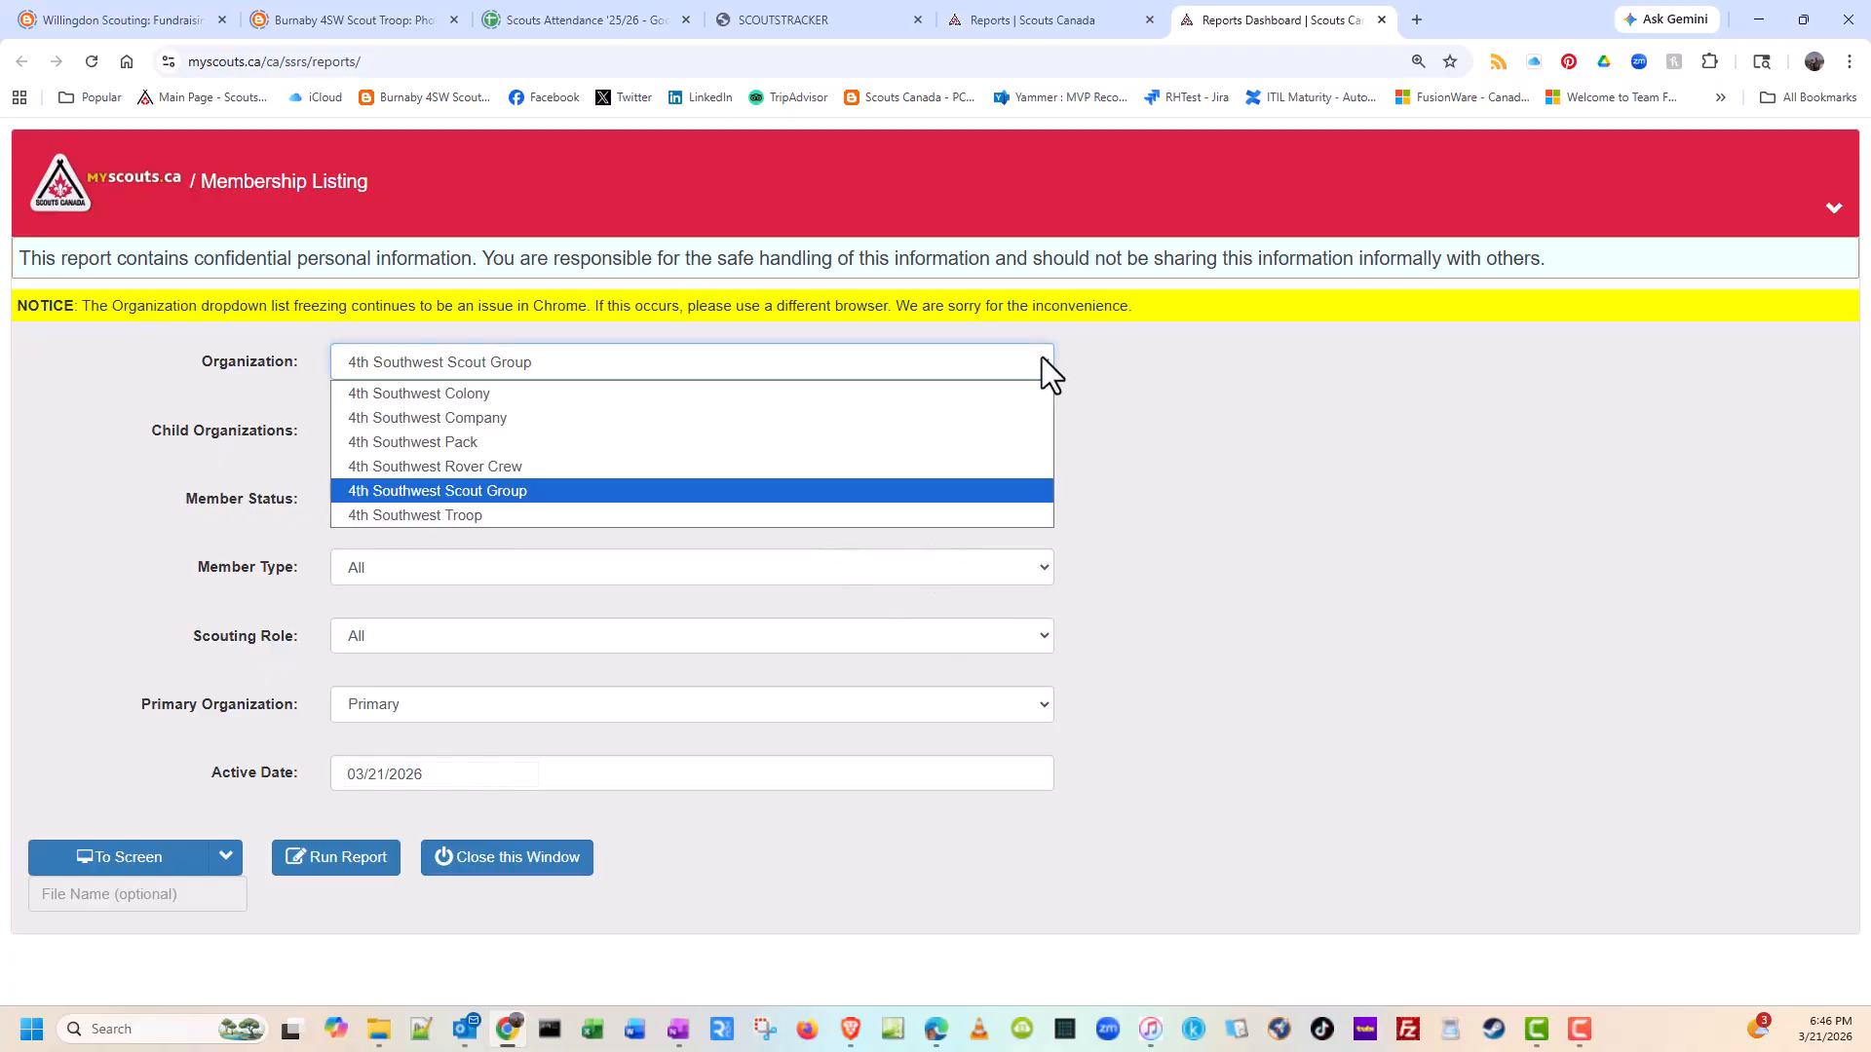
pyautogui.click(1042, 359)
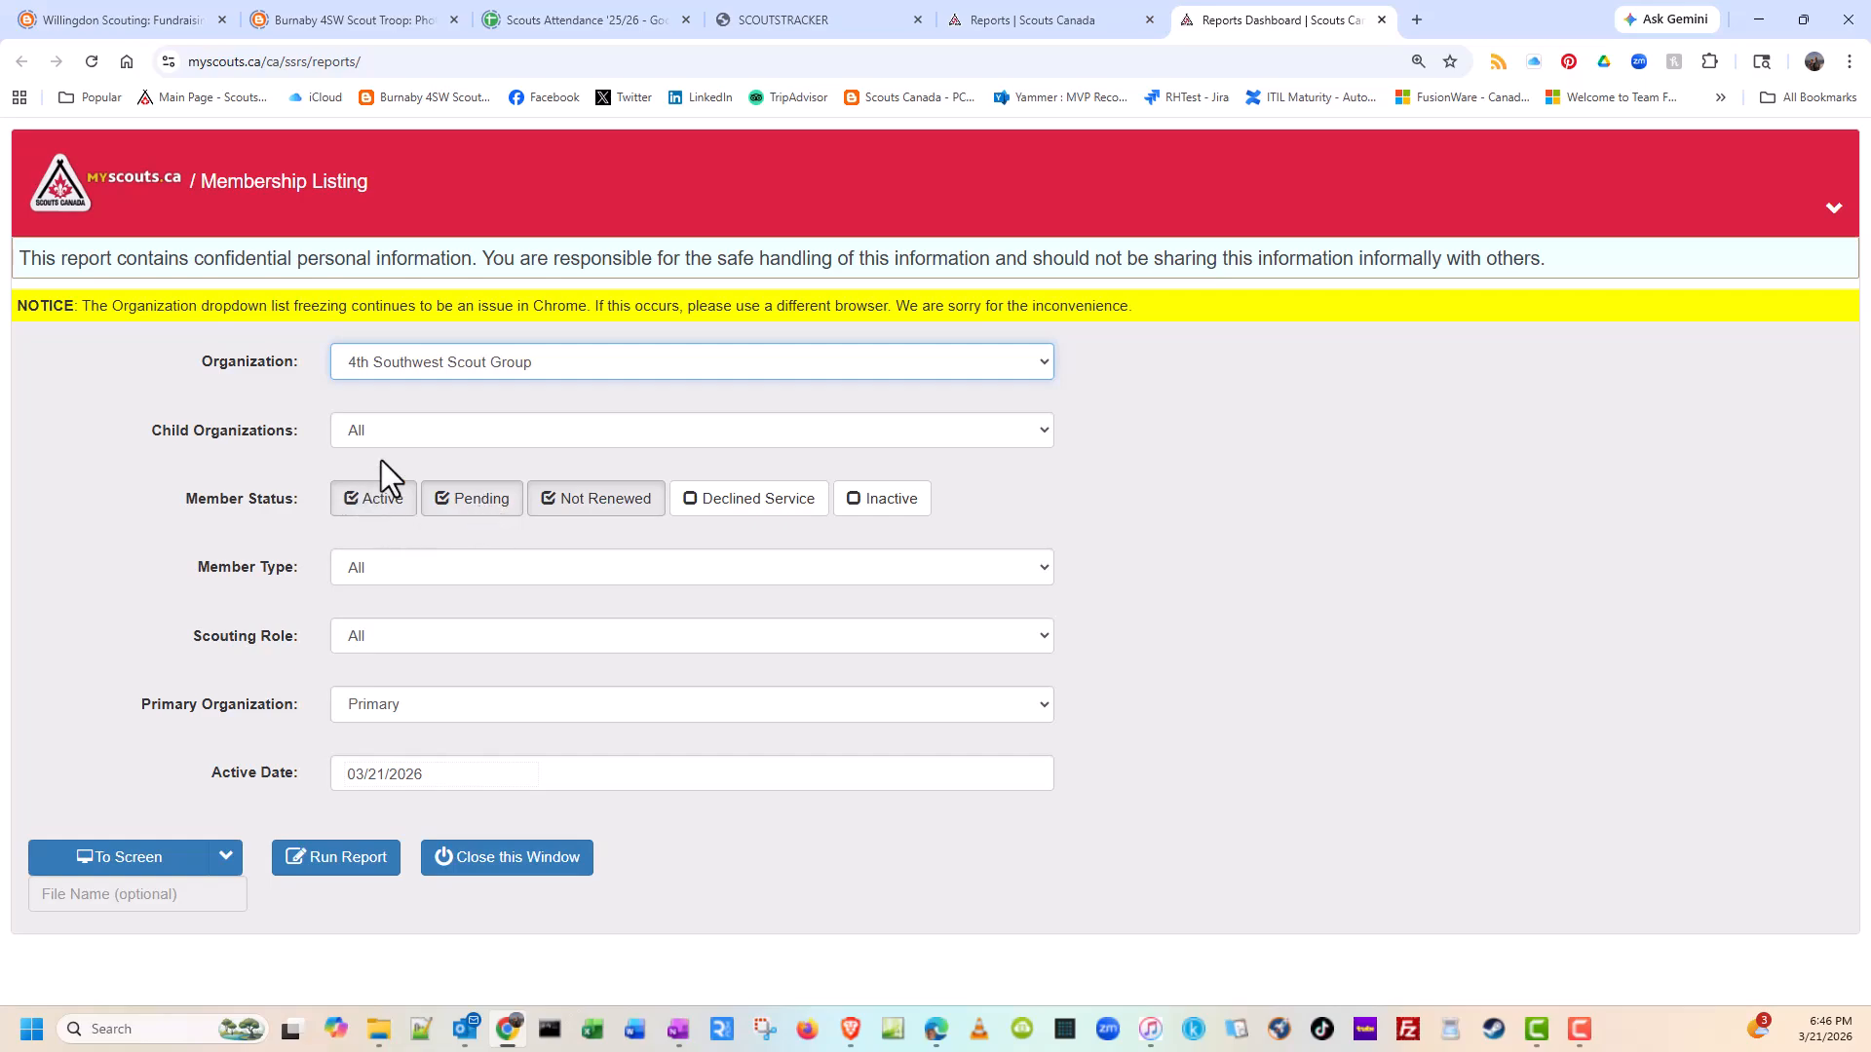
# Step: Limit the report to Active members only, with Primary Organization set to All and Active Date set to 03/27/2026
pyautogui.click(478, 509)
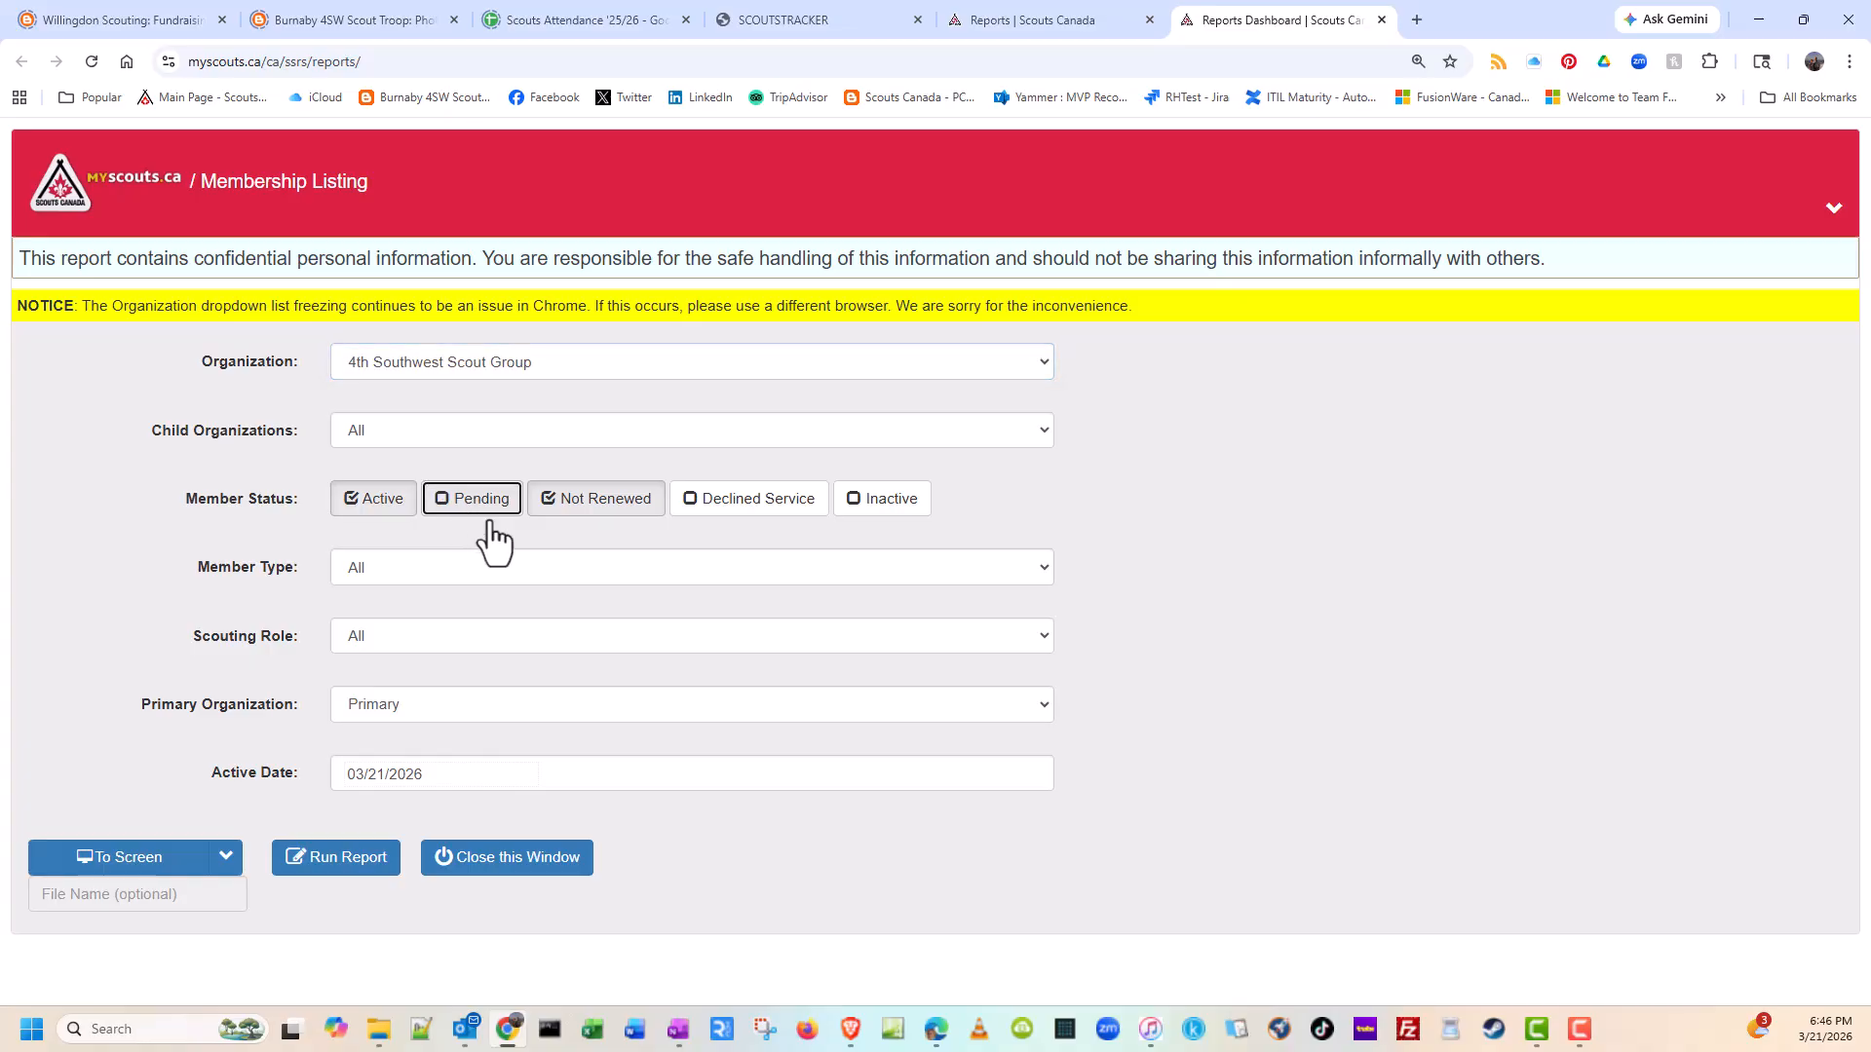
pyautogui.click(604, 516)
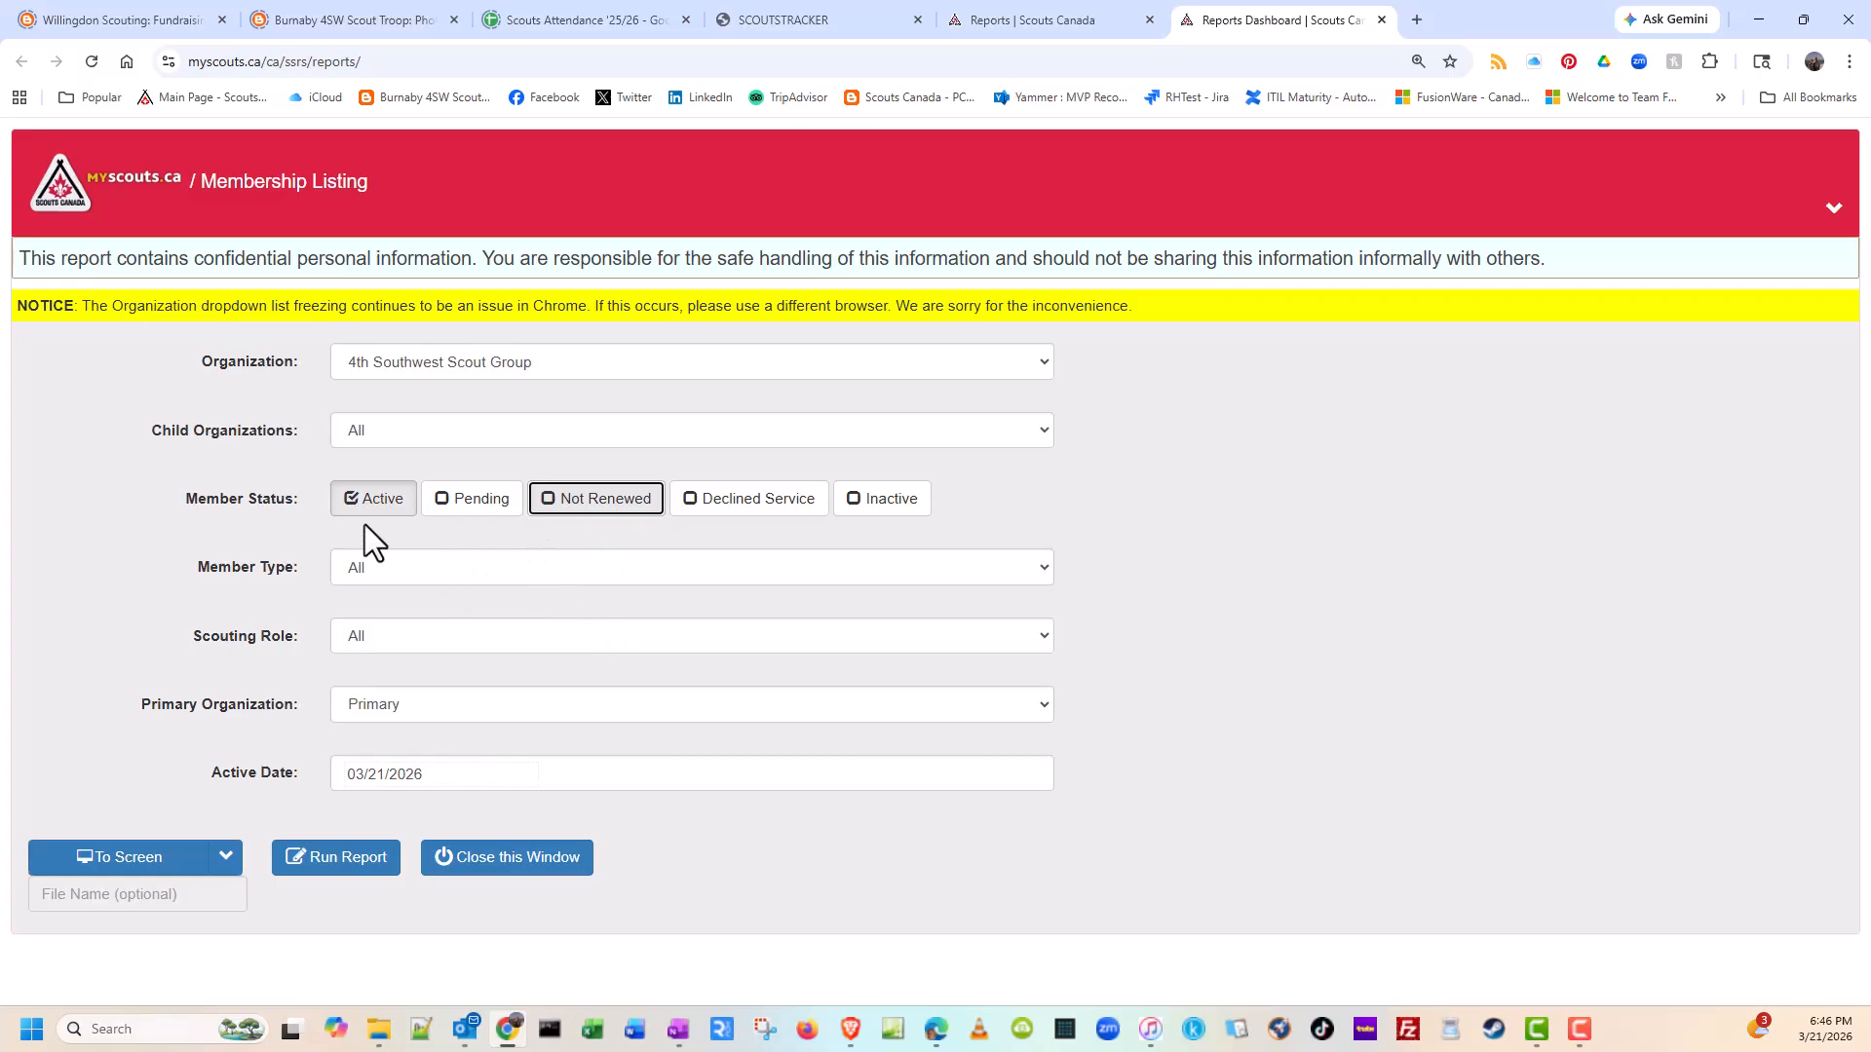
pyautogui.click(437, 703)
pyautogui.click(418, 762)
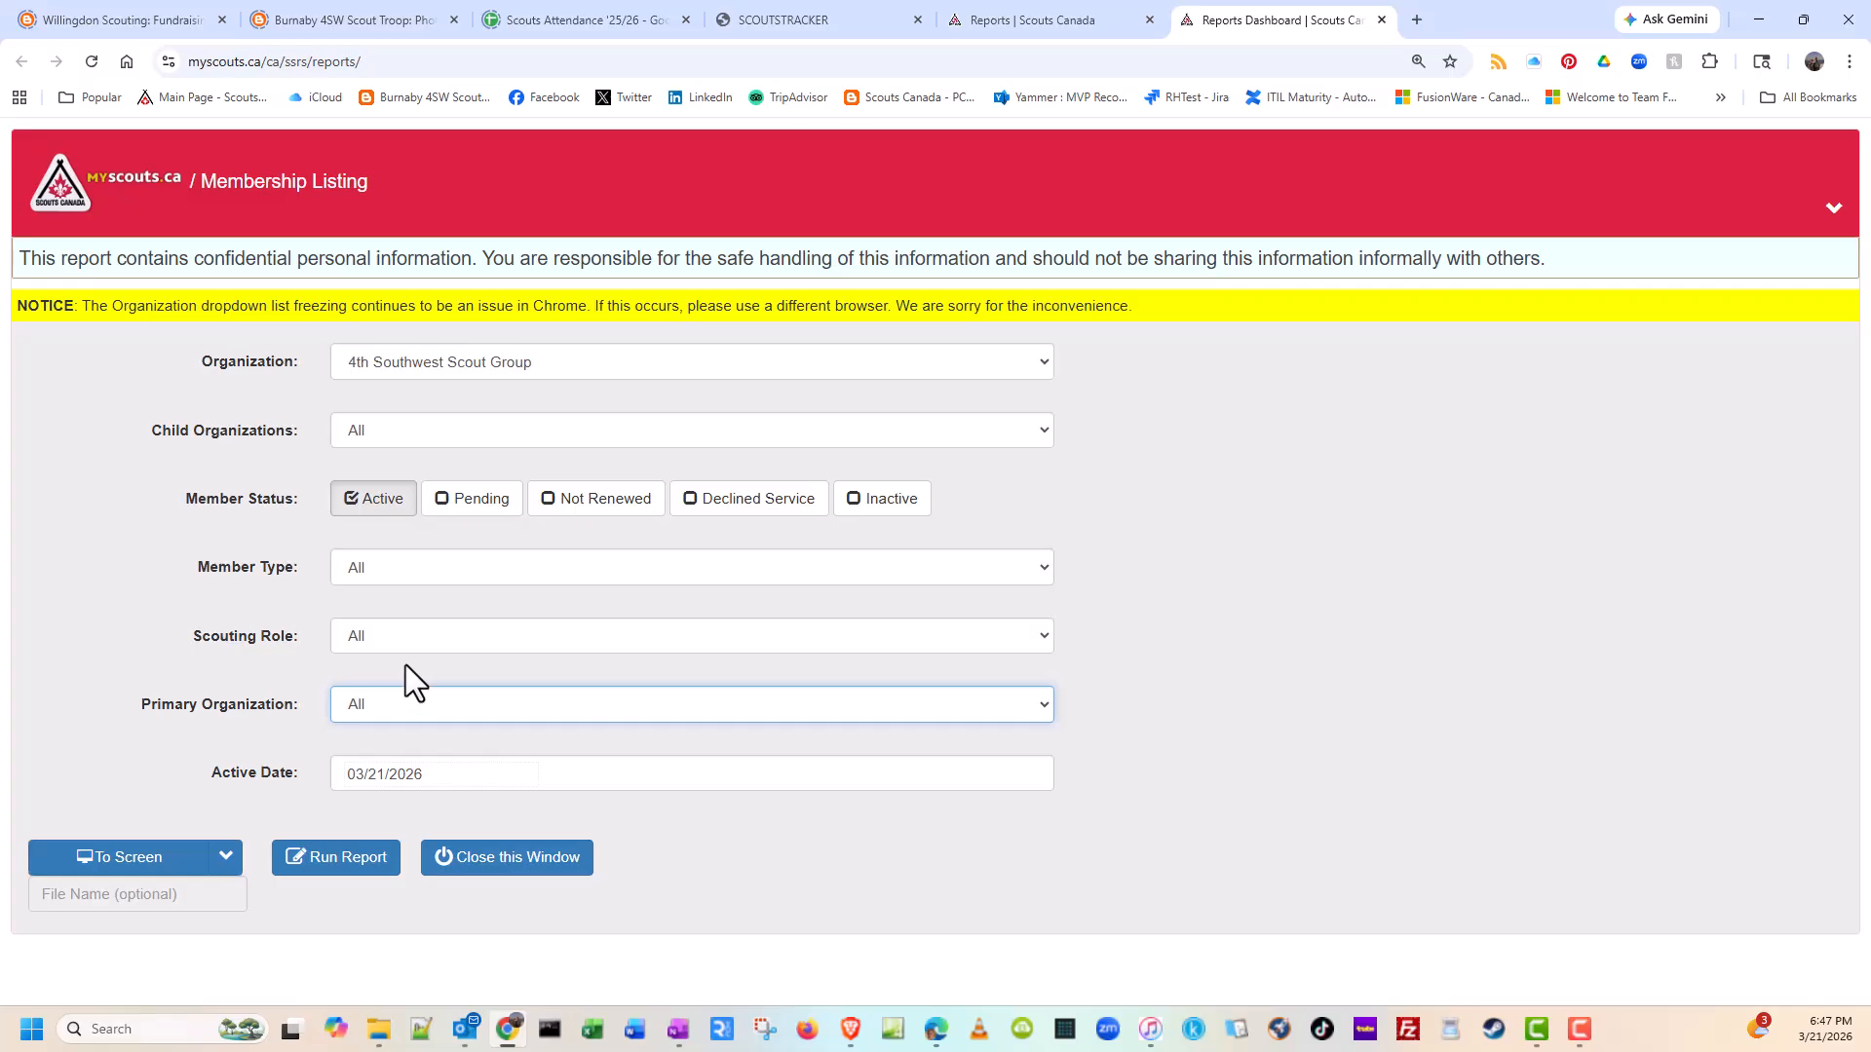
pyautogui.click(449, 780)
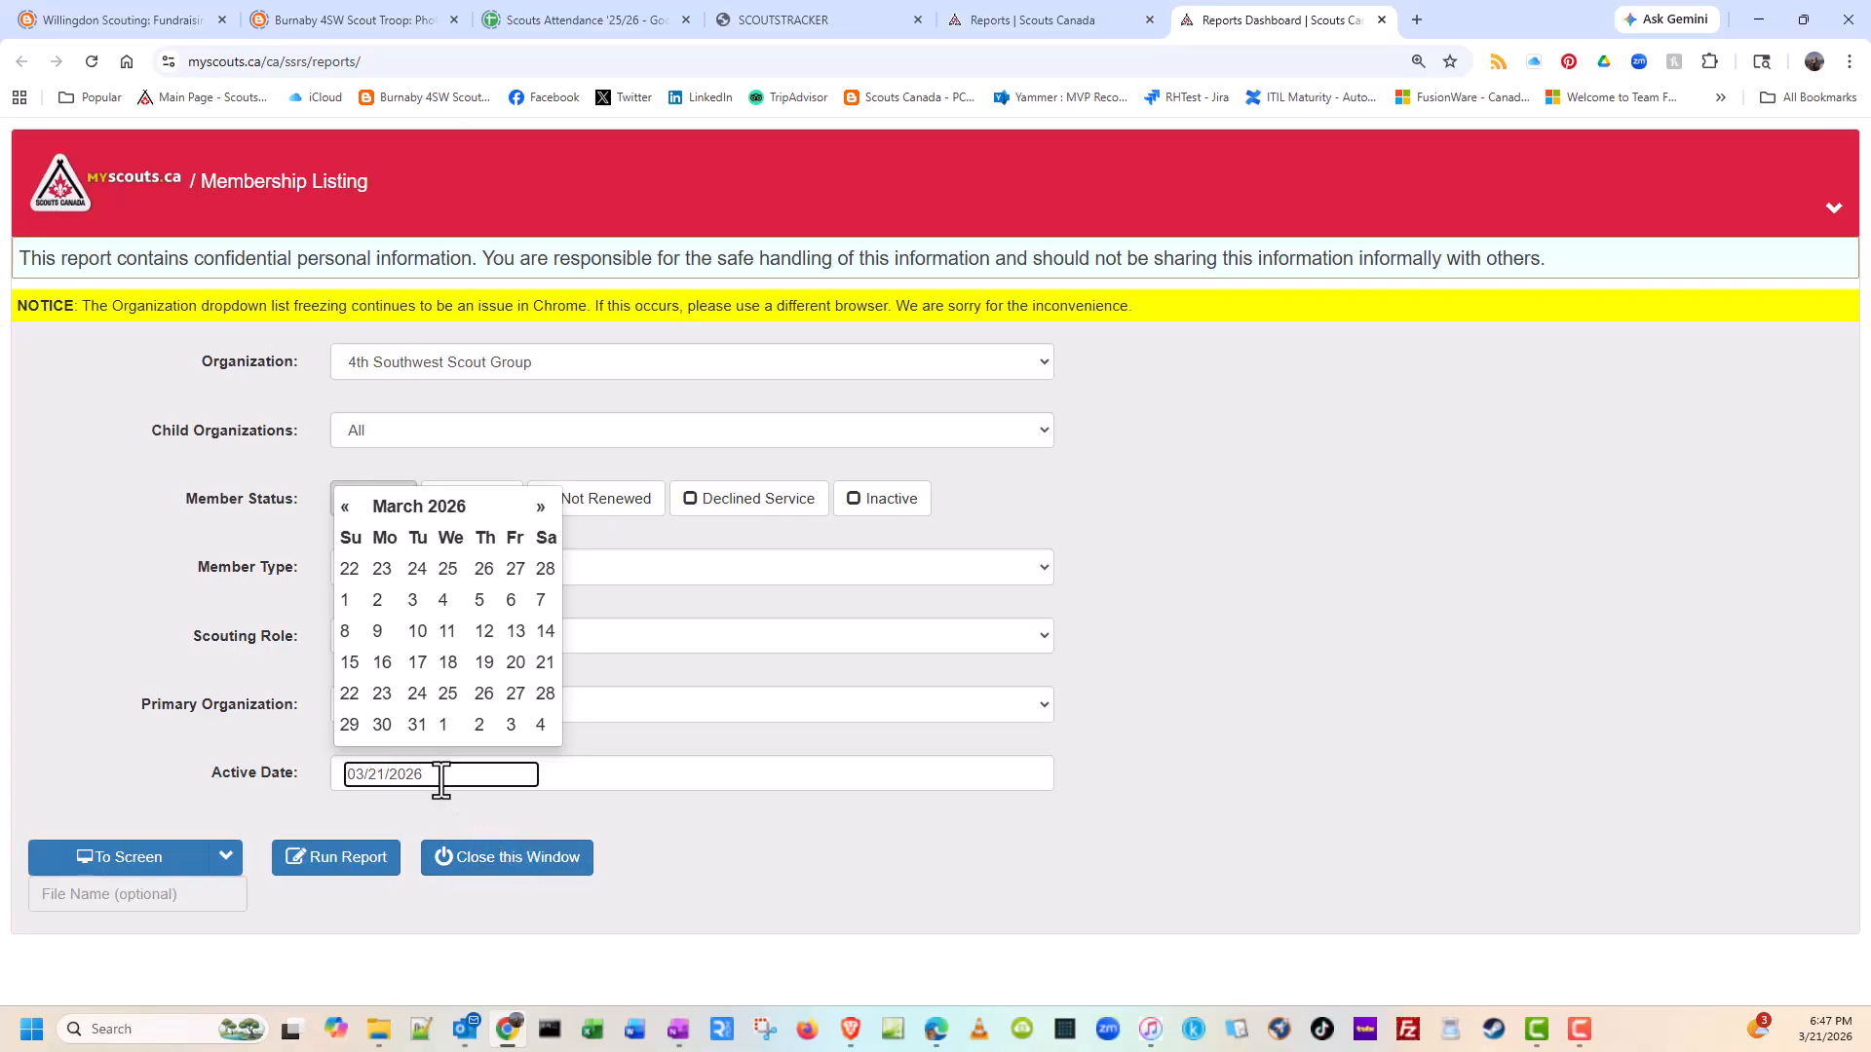
pyautogui.click(515, 693)
# Step: Run the membership listing report with EXCEL as the output format to download it as a spreadsheet
pyautogui.click(225, 862)
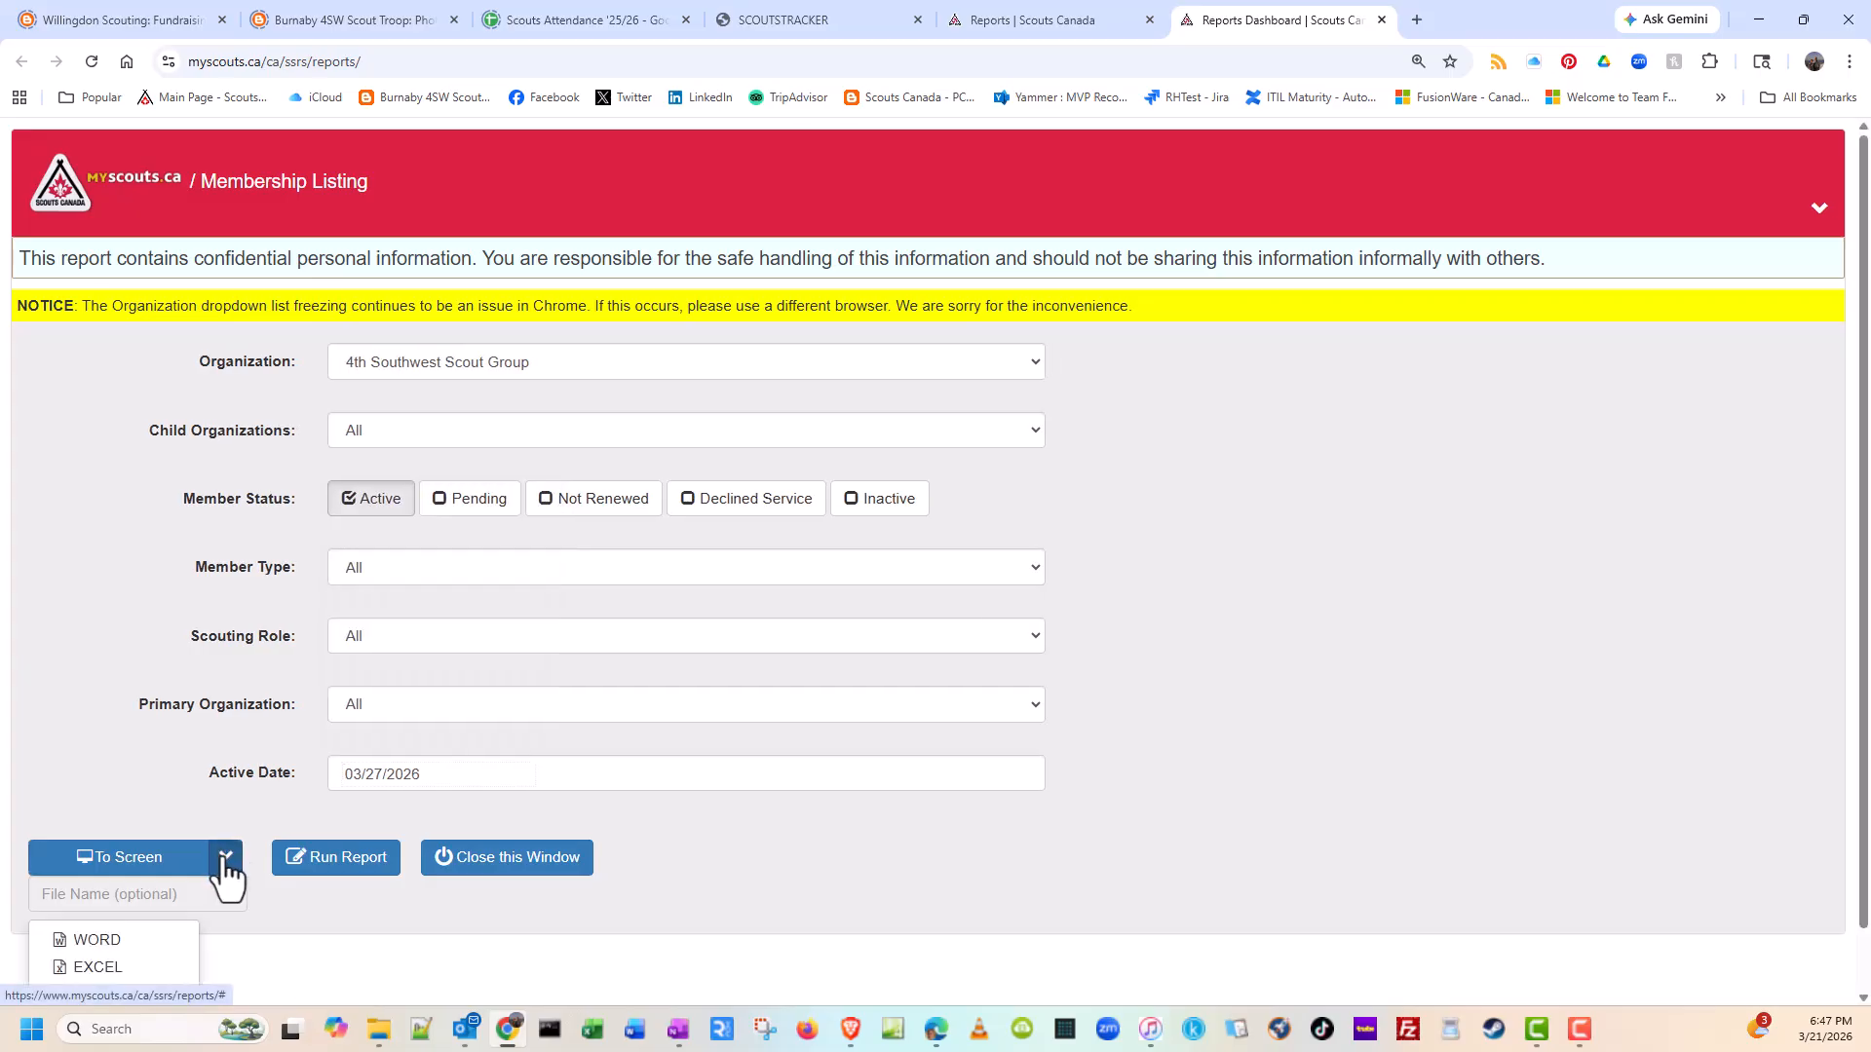
pyautogui.click(149, 968)
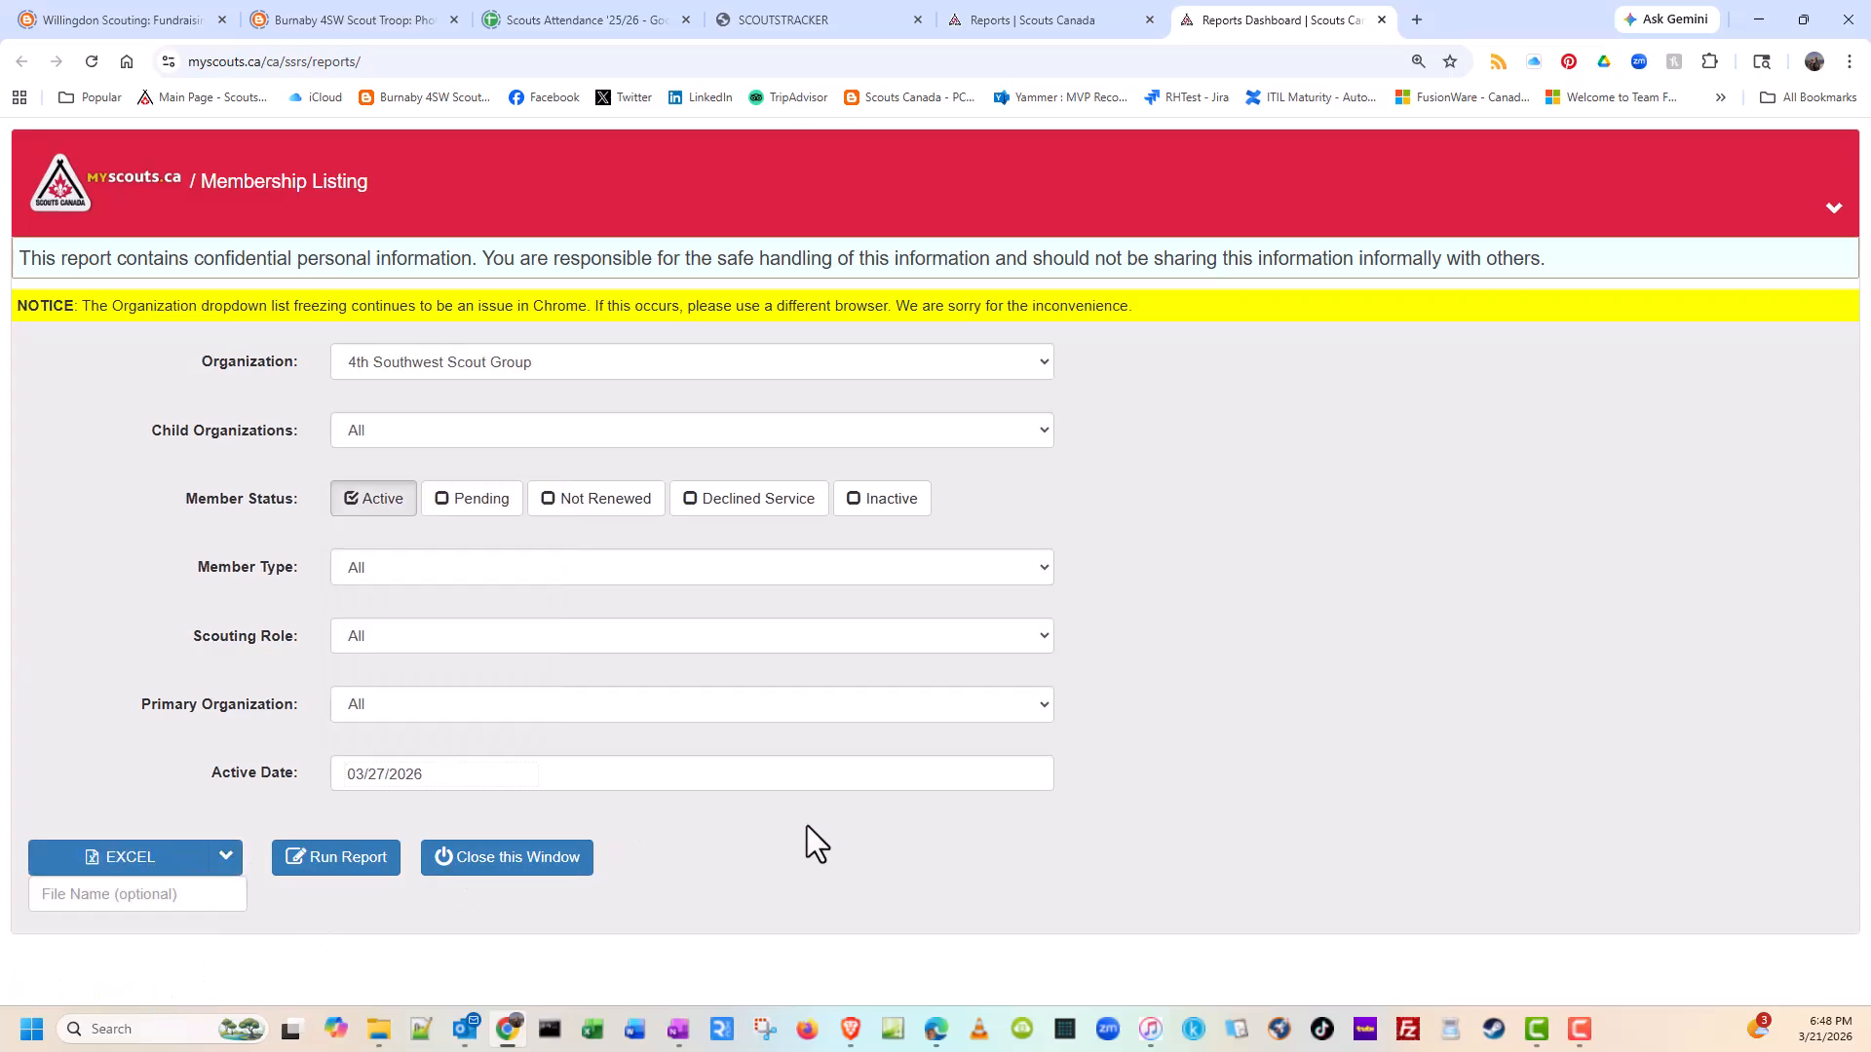
pyautogui.click(349, 862)
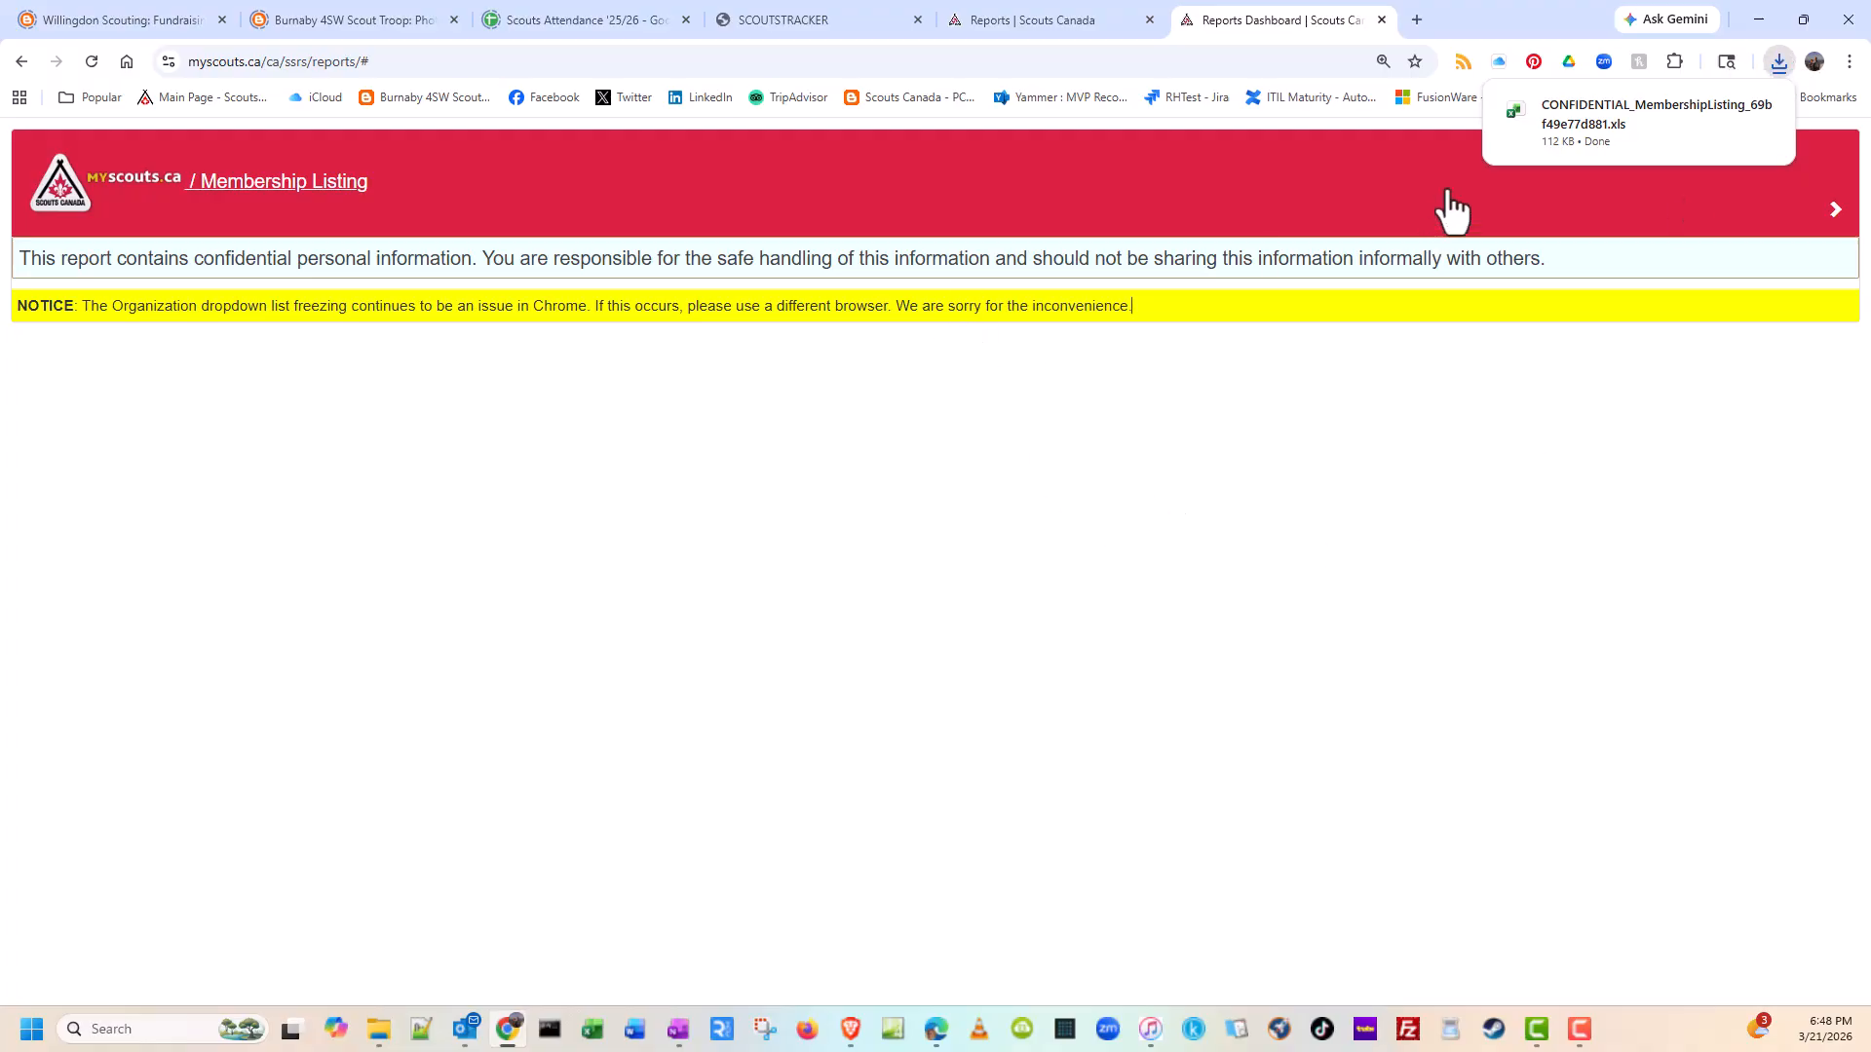
# Step: Close the report, log out of myscouts.ca and open the Venturer Scouts sign-in page on ScoutsTracker
pyautogui.click(1382, 20)
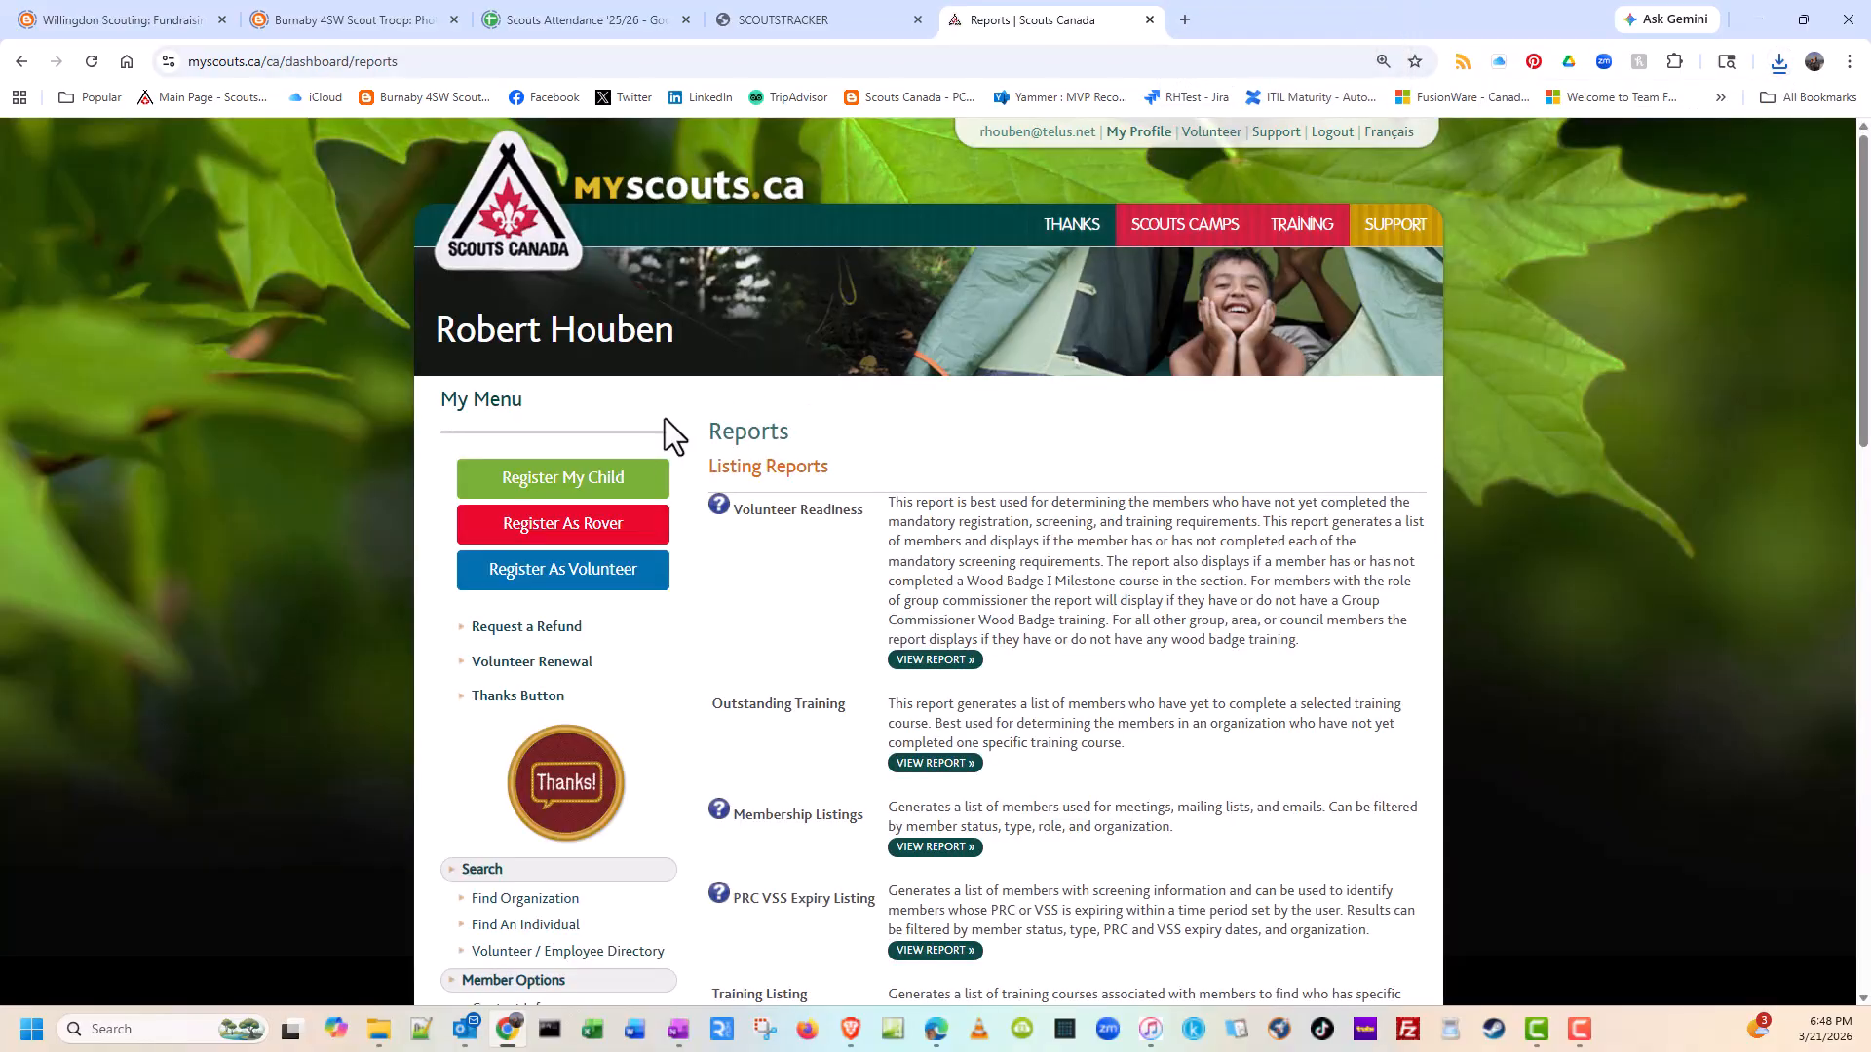
pyautogui.click(1327, 133)
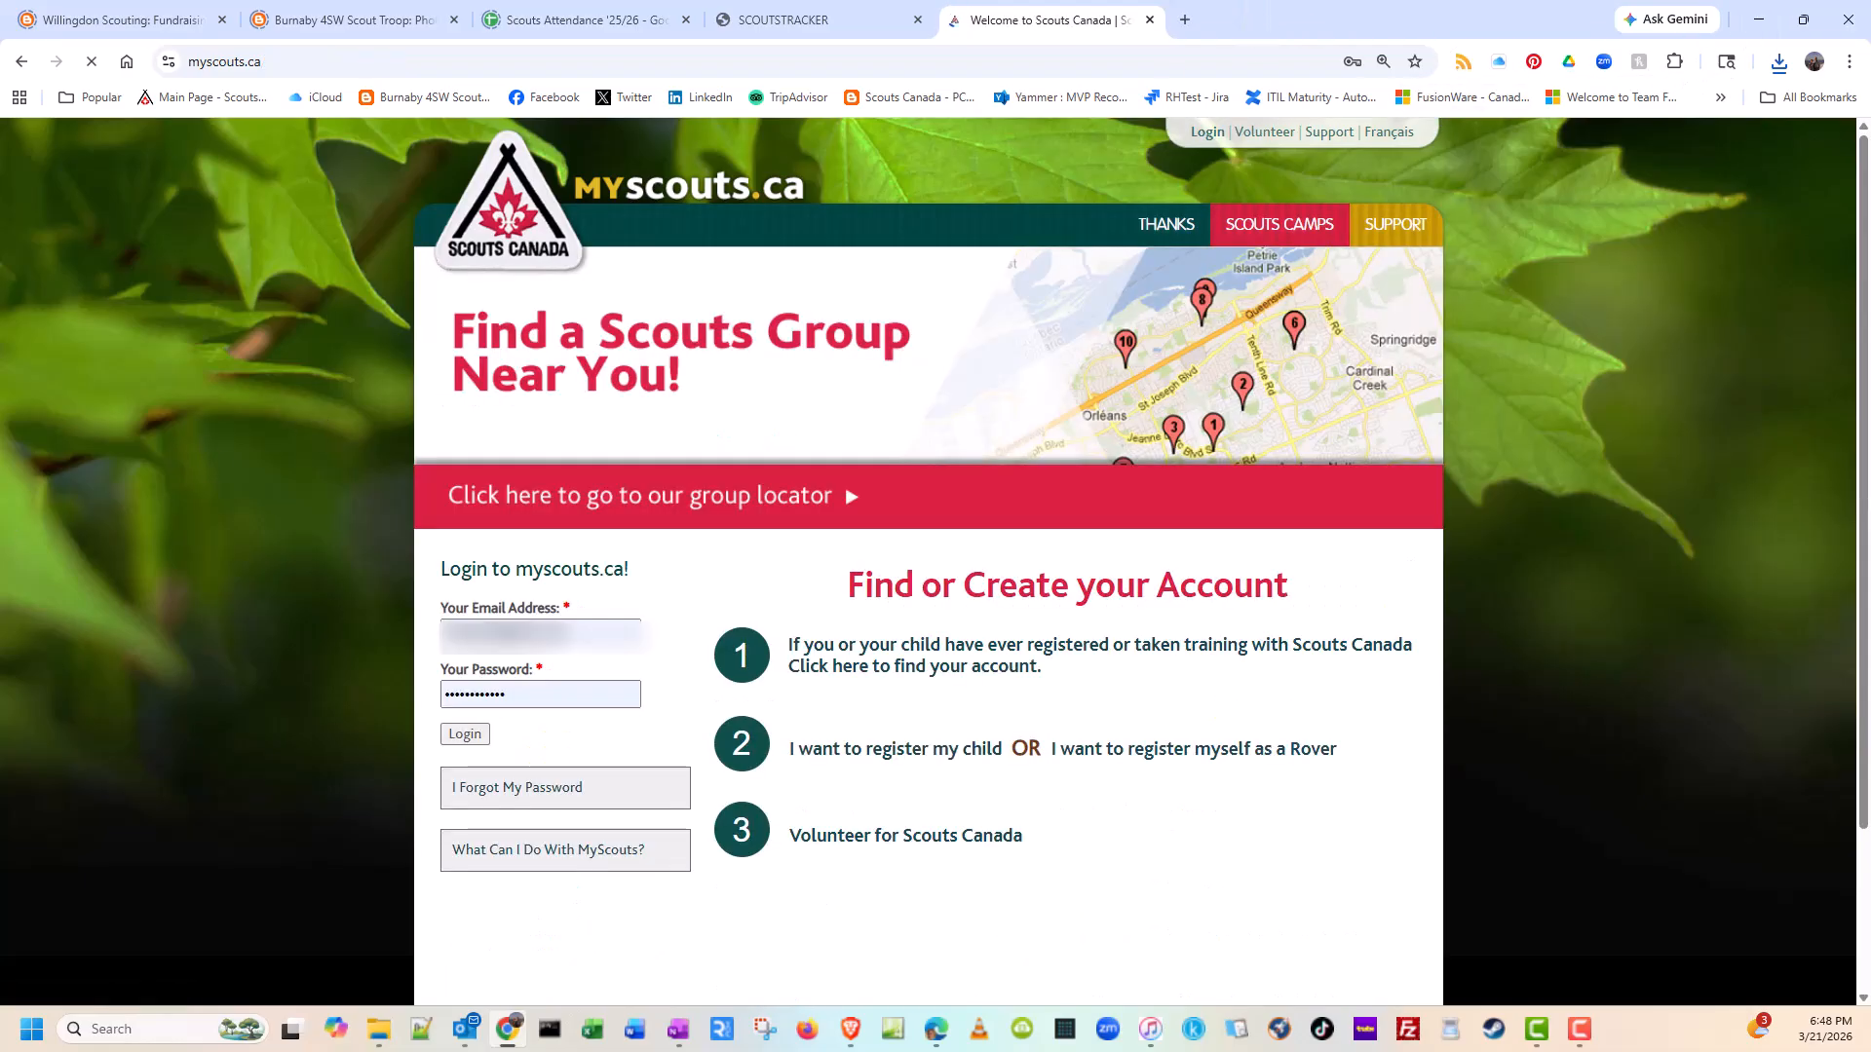
pyautogui.click(842, 27)
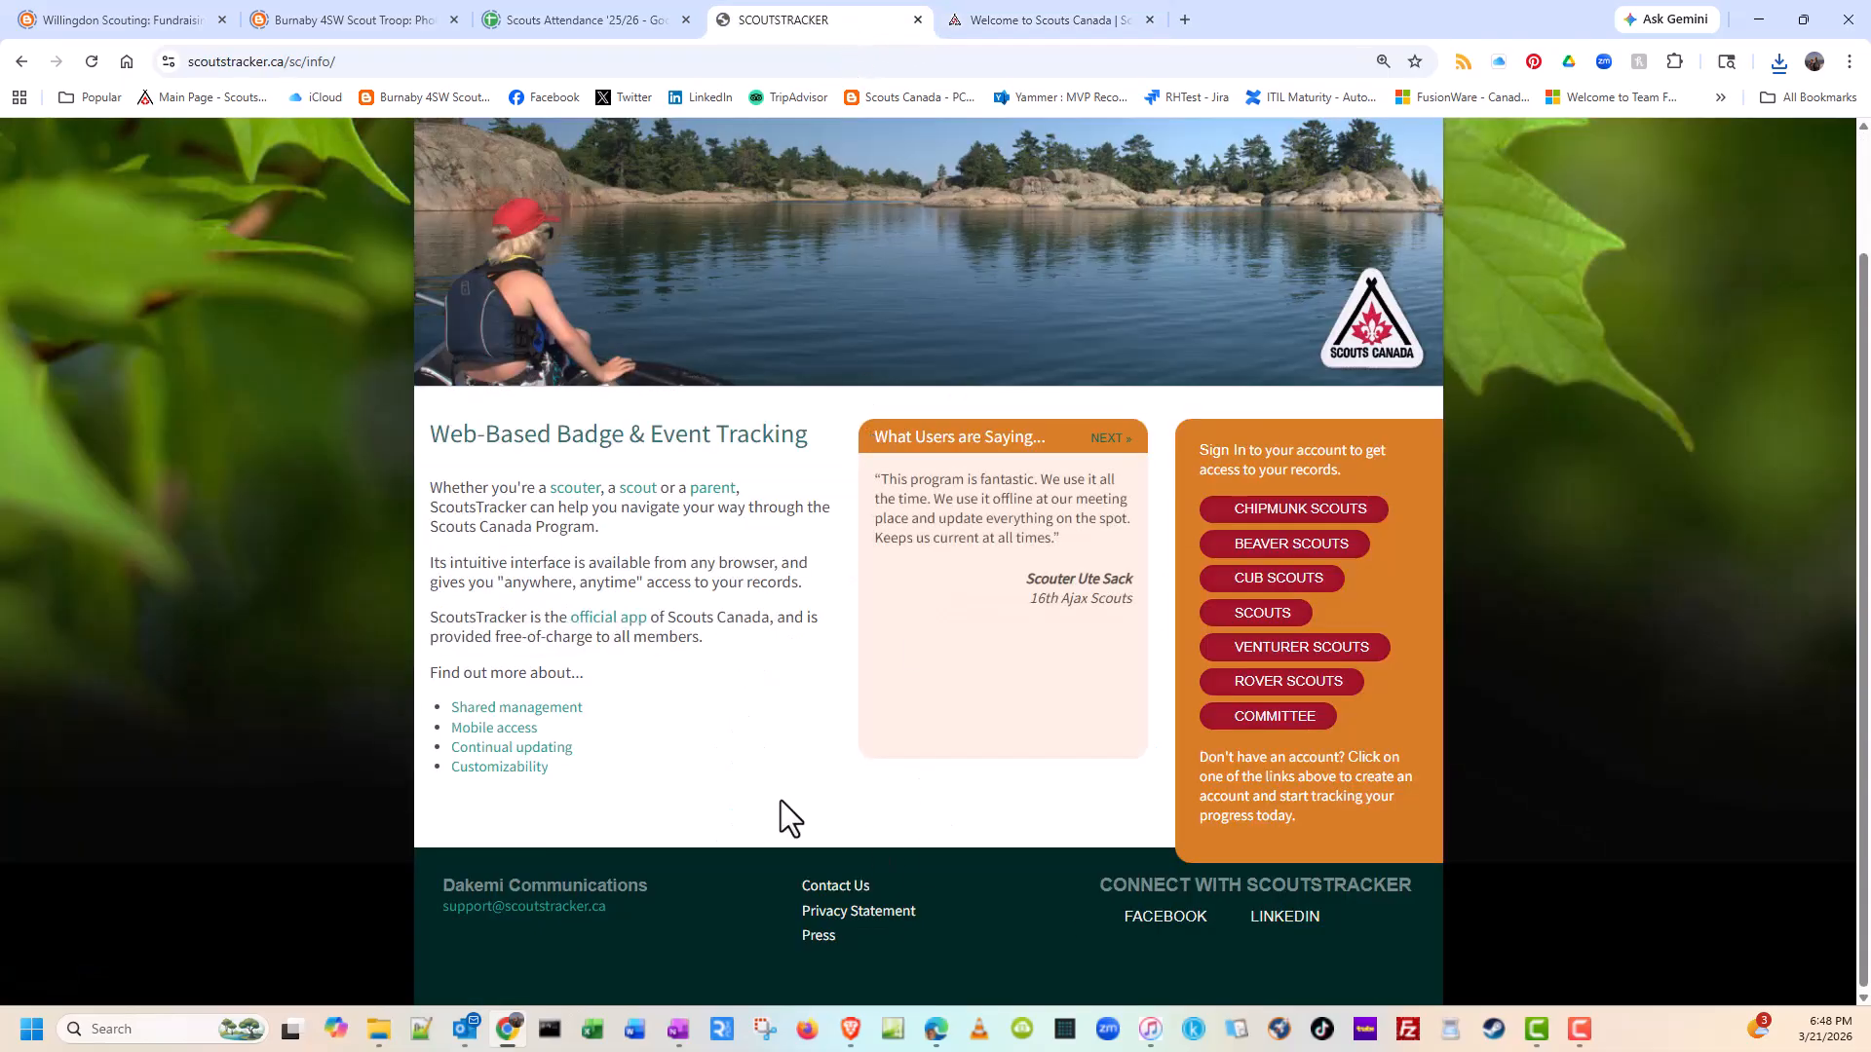
pyautogui.click(1239, 657)
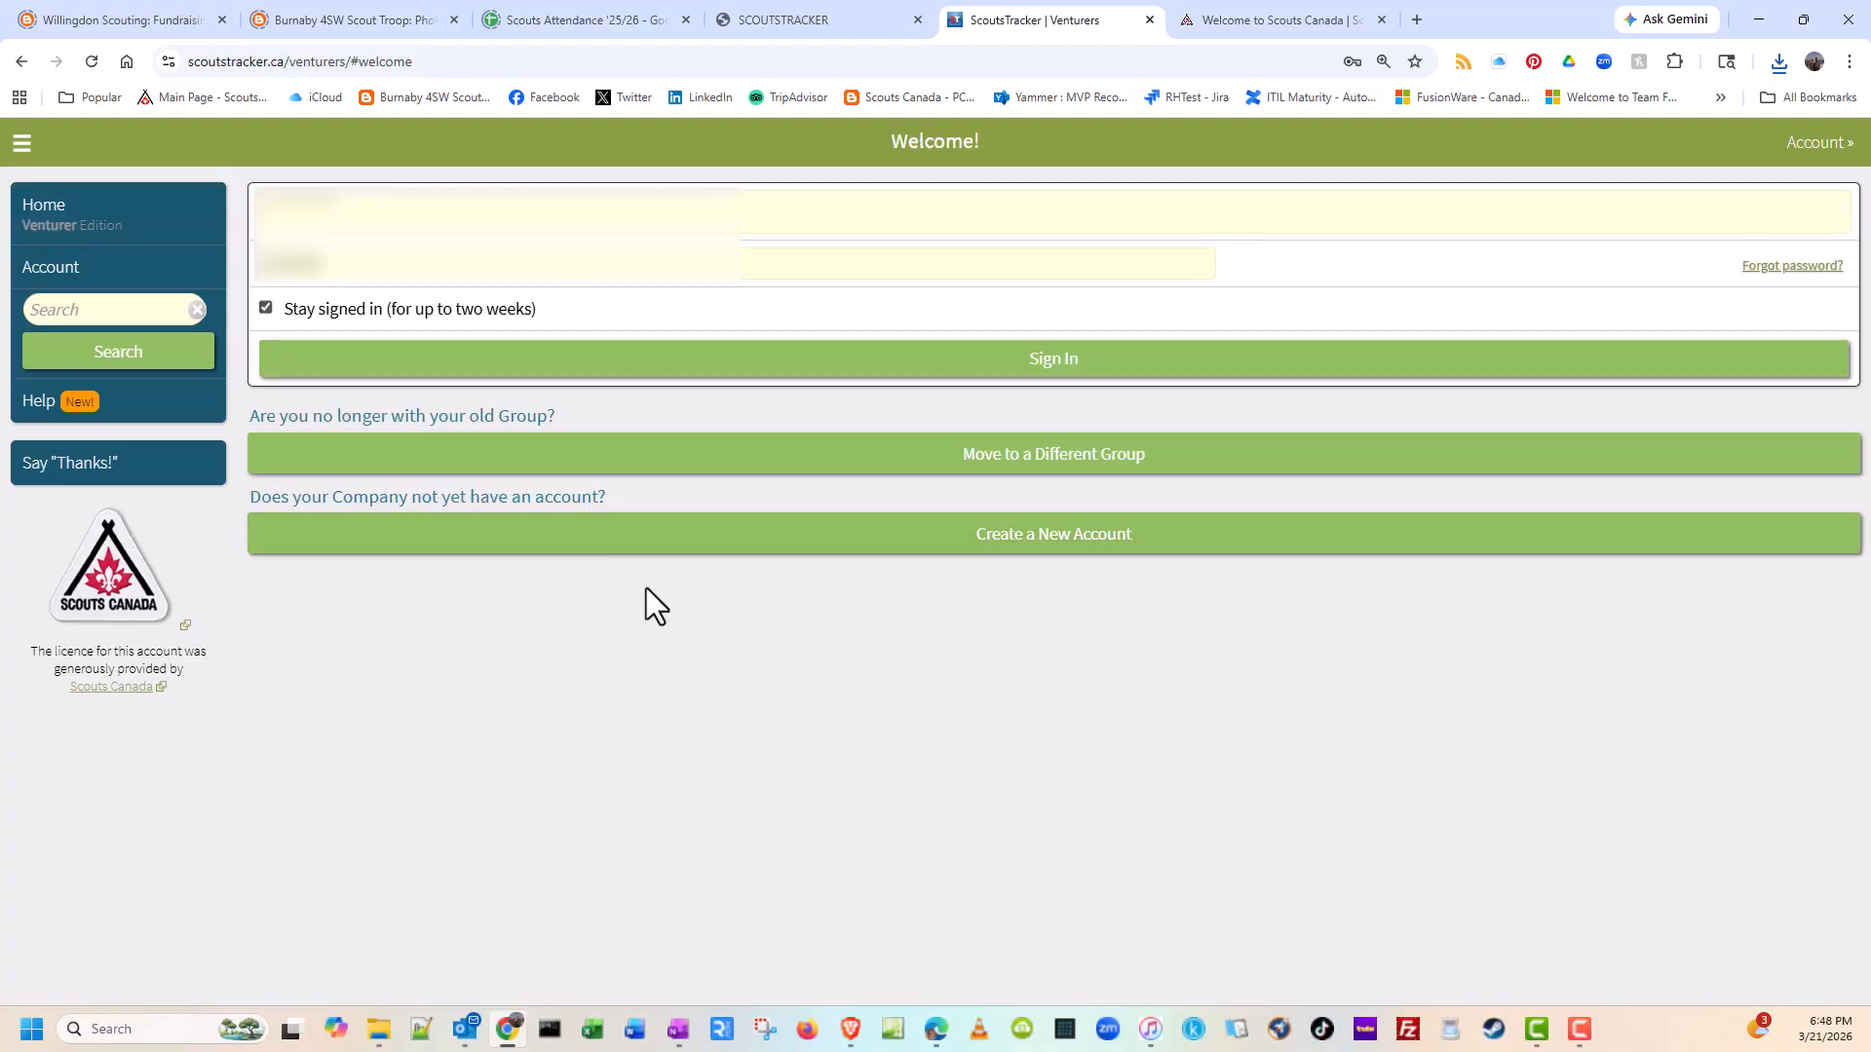
# Step: Sign in to the Venturer edition using the saved login e-mail and account password
pyautogui.click(801, 210)
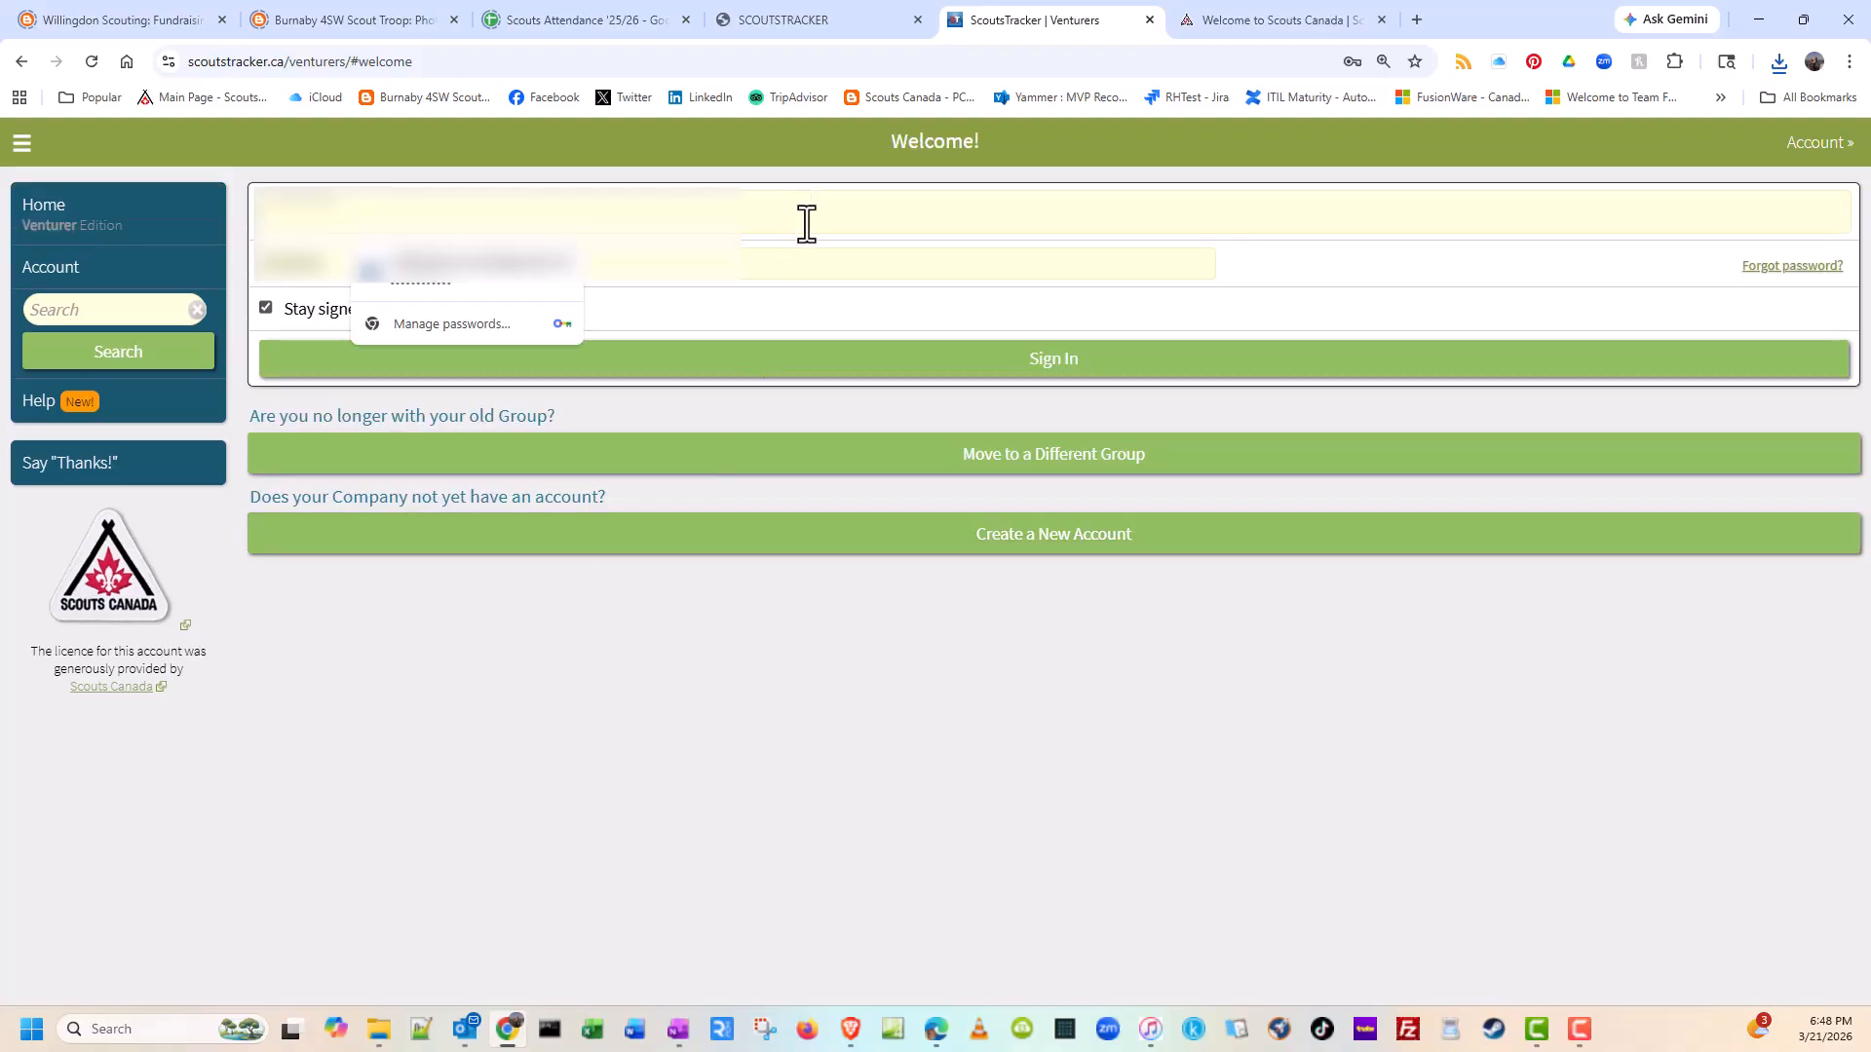
pyautogui.click(547, 291)
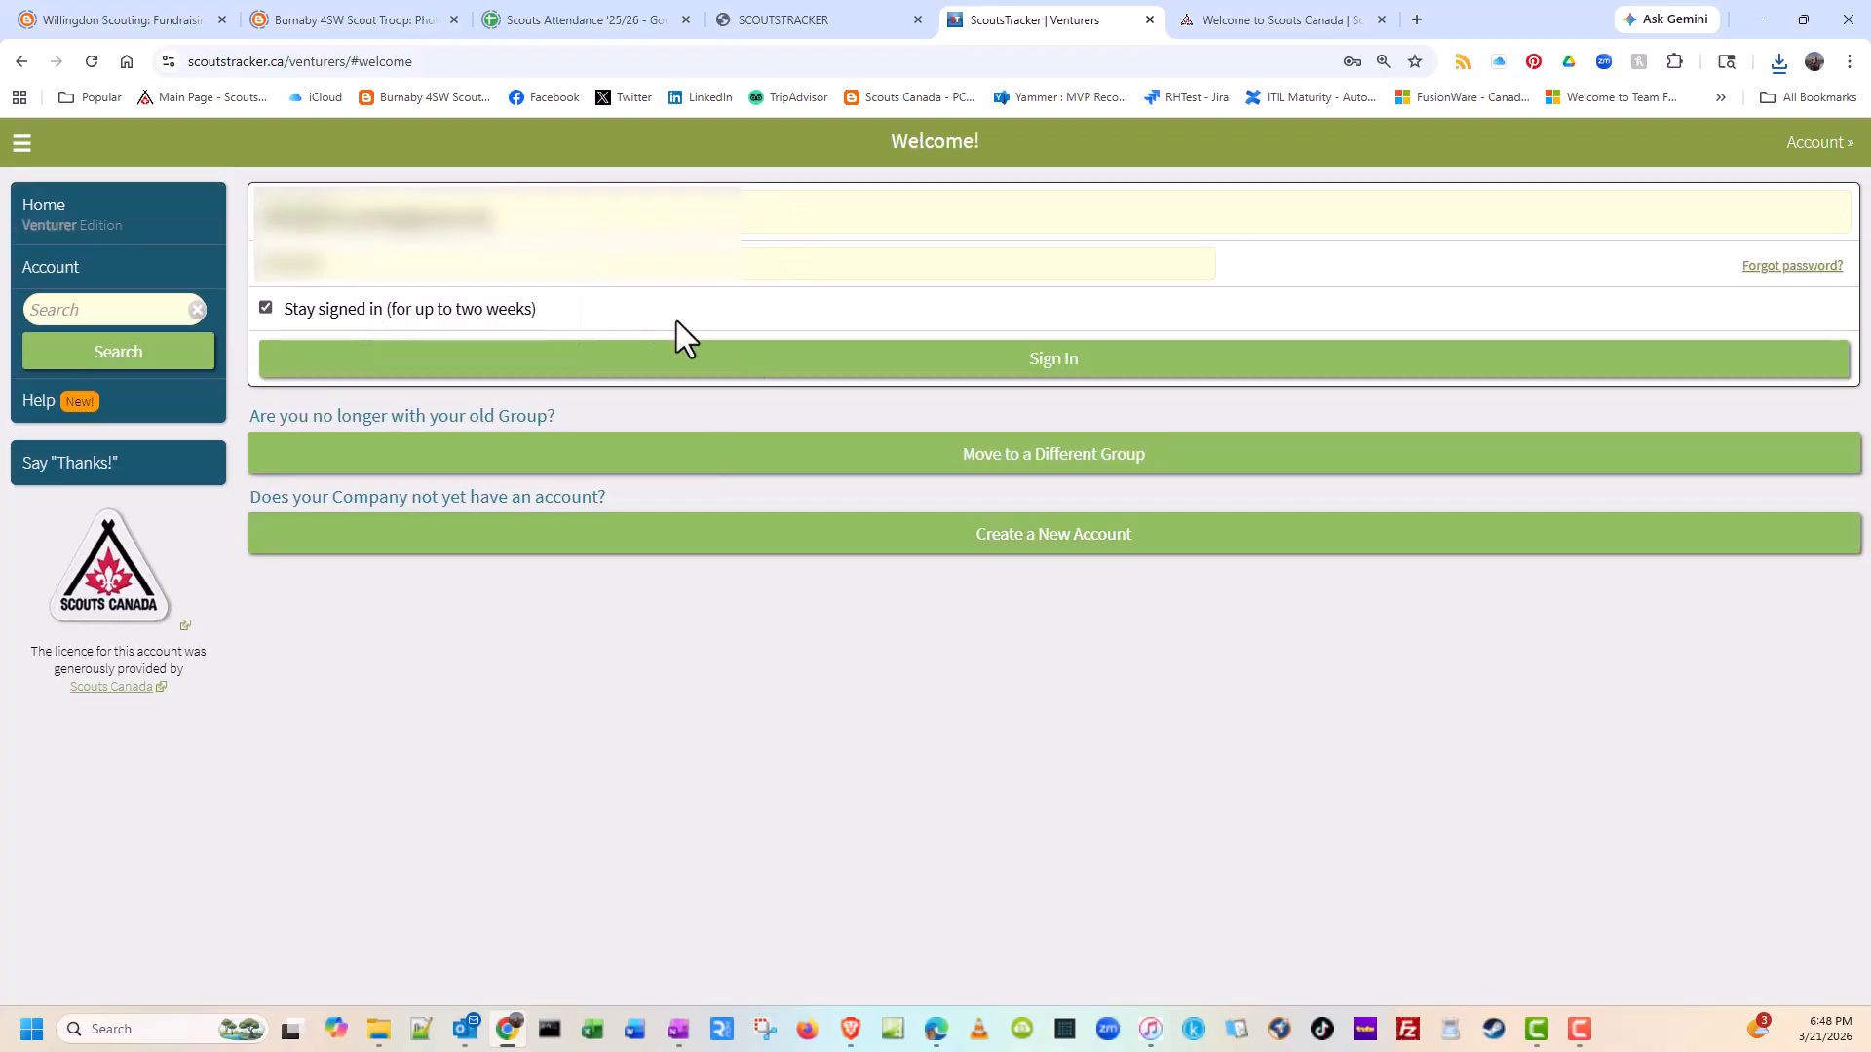
pyautogui.click(1087, 359)
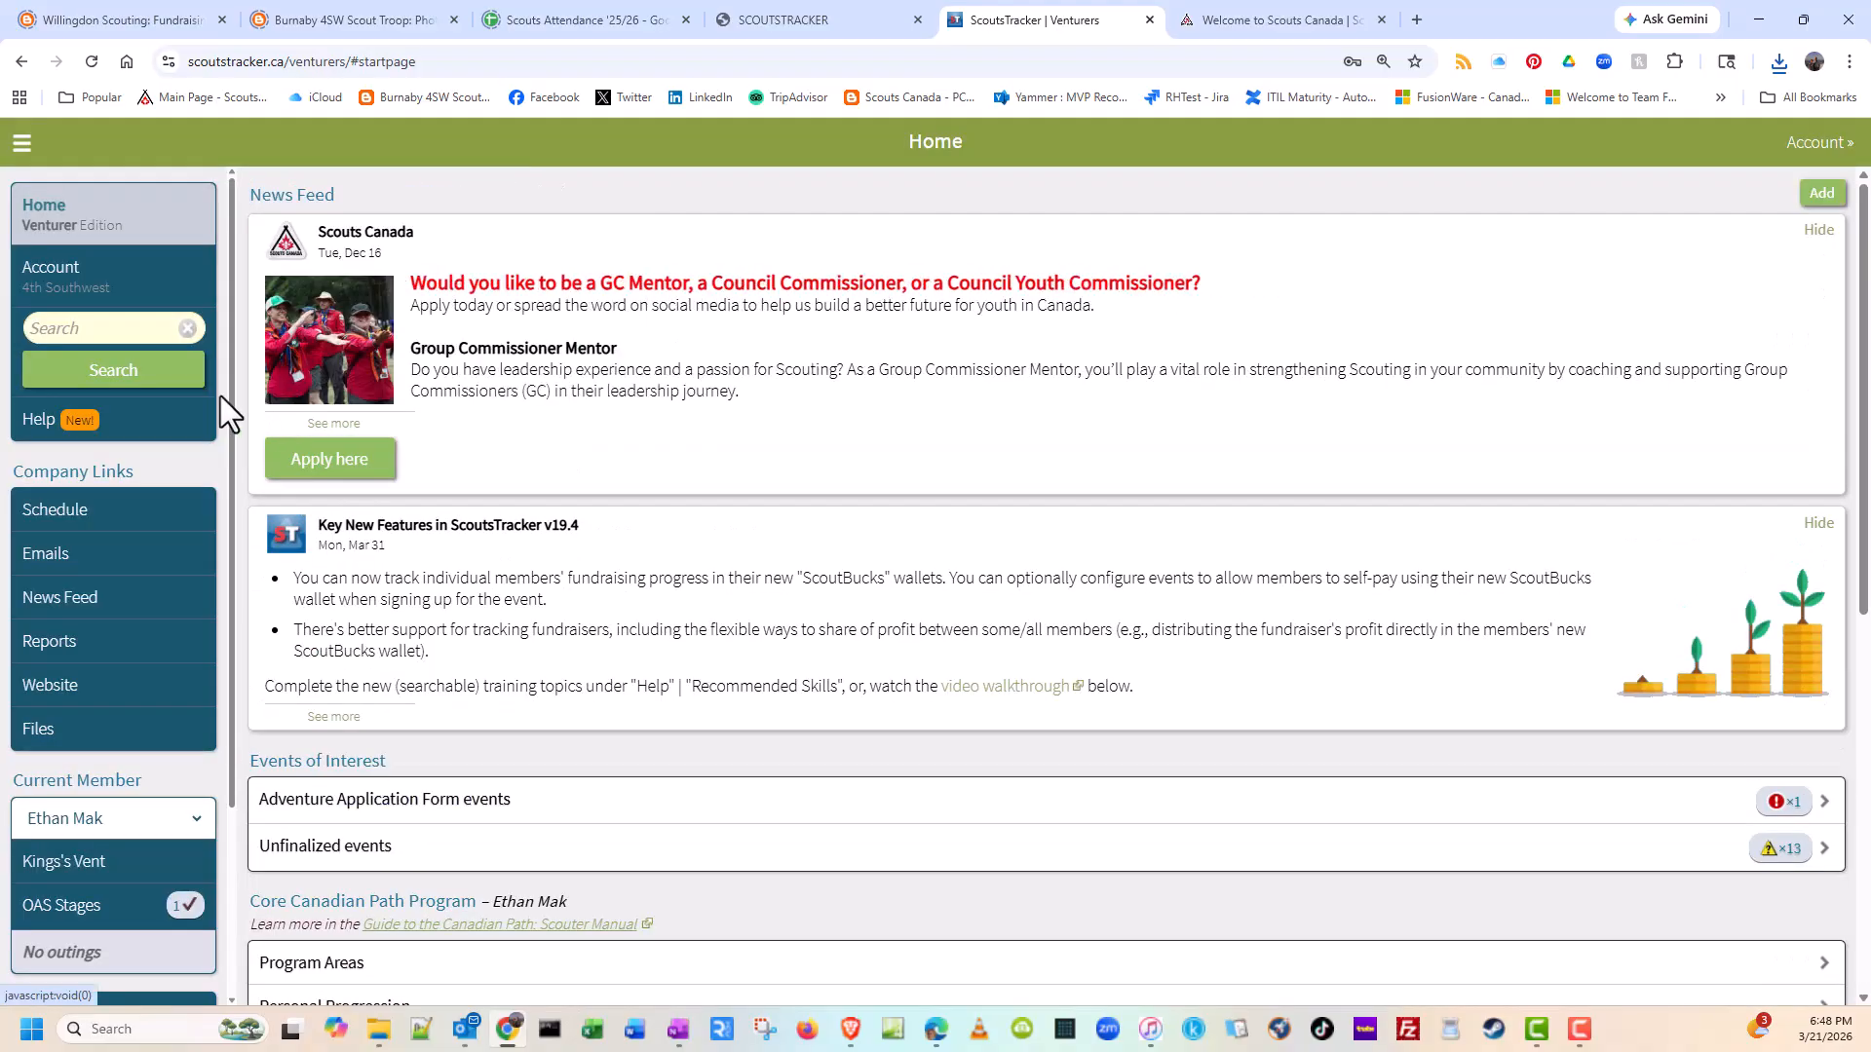
# Step: Open the account's Import from MyScouts page and choose the newest downloaded file, CONFIDENTIAL_MembershipListing_69bf49e77d881.xls
pyautogui.click(64, 284)
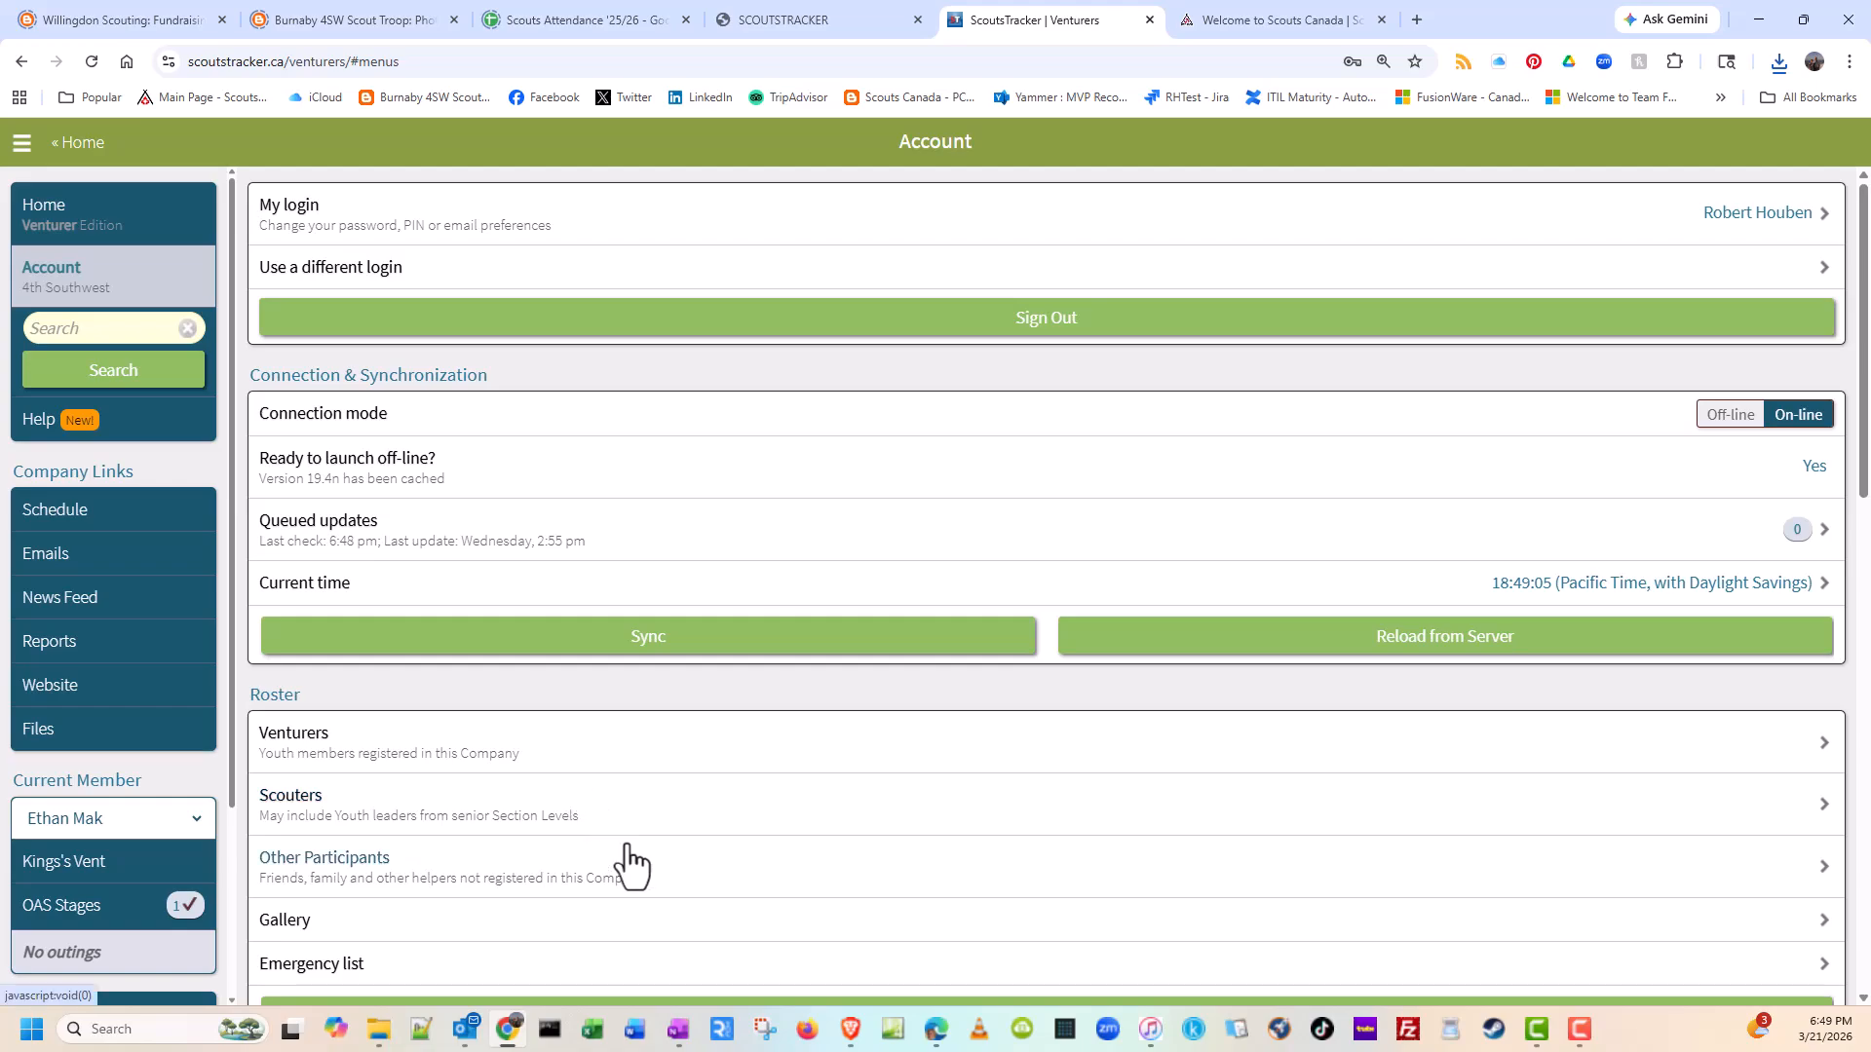
pyautogui.scroll(-2, 627, 863)
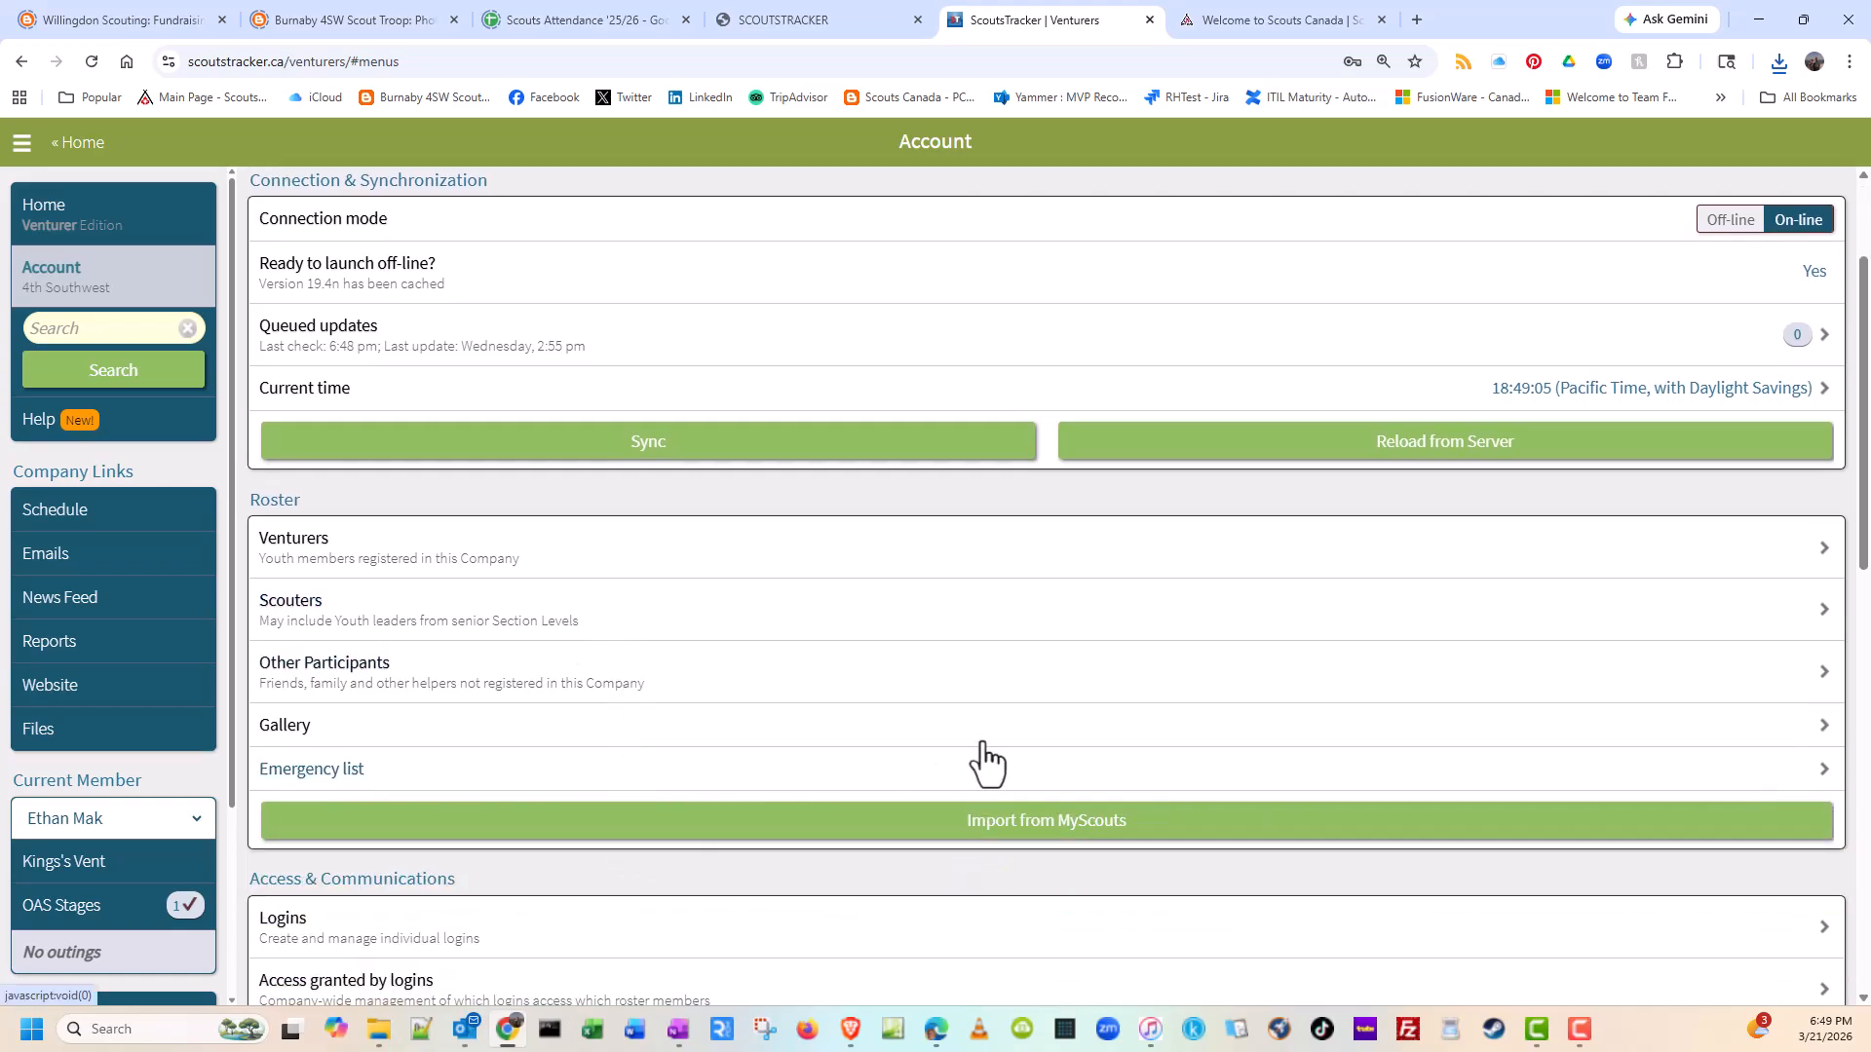
pyautogui.click(1017, 828)
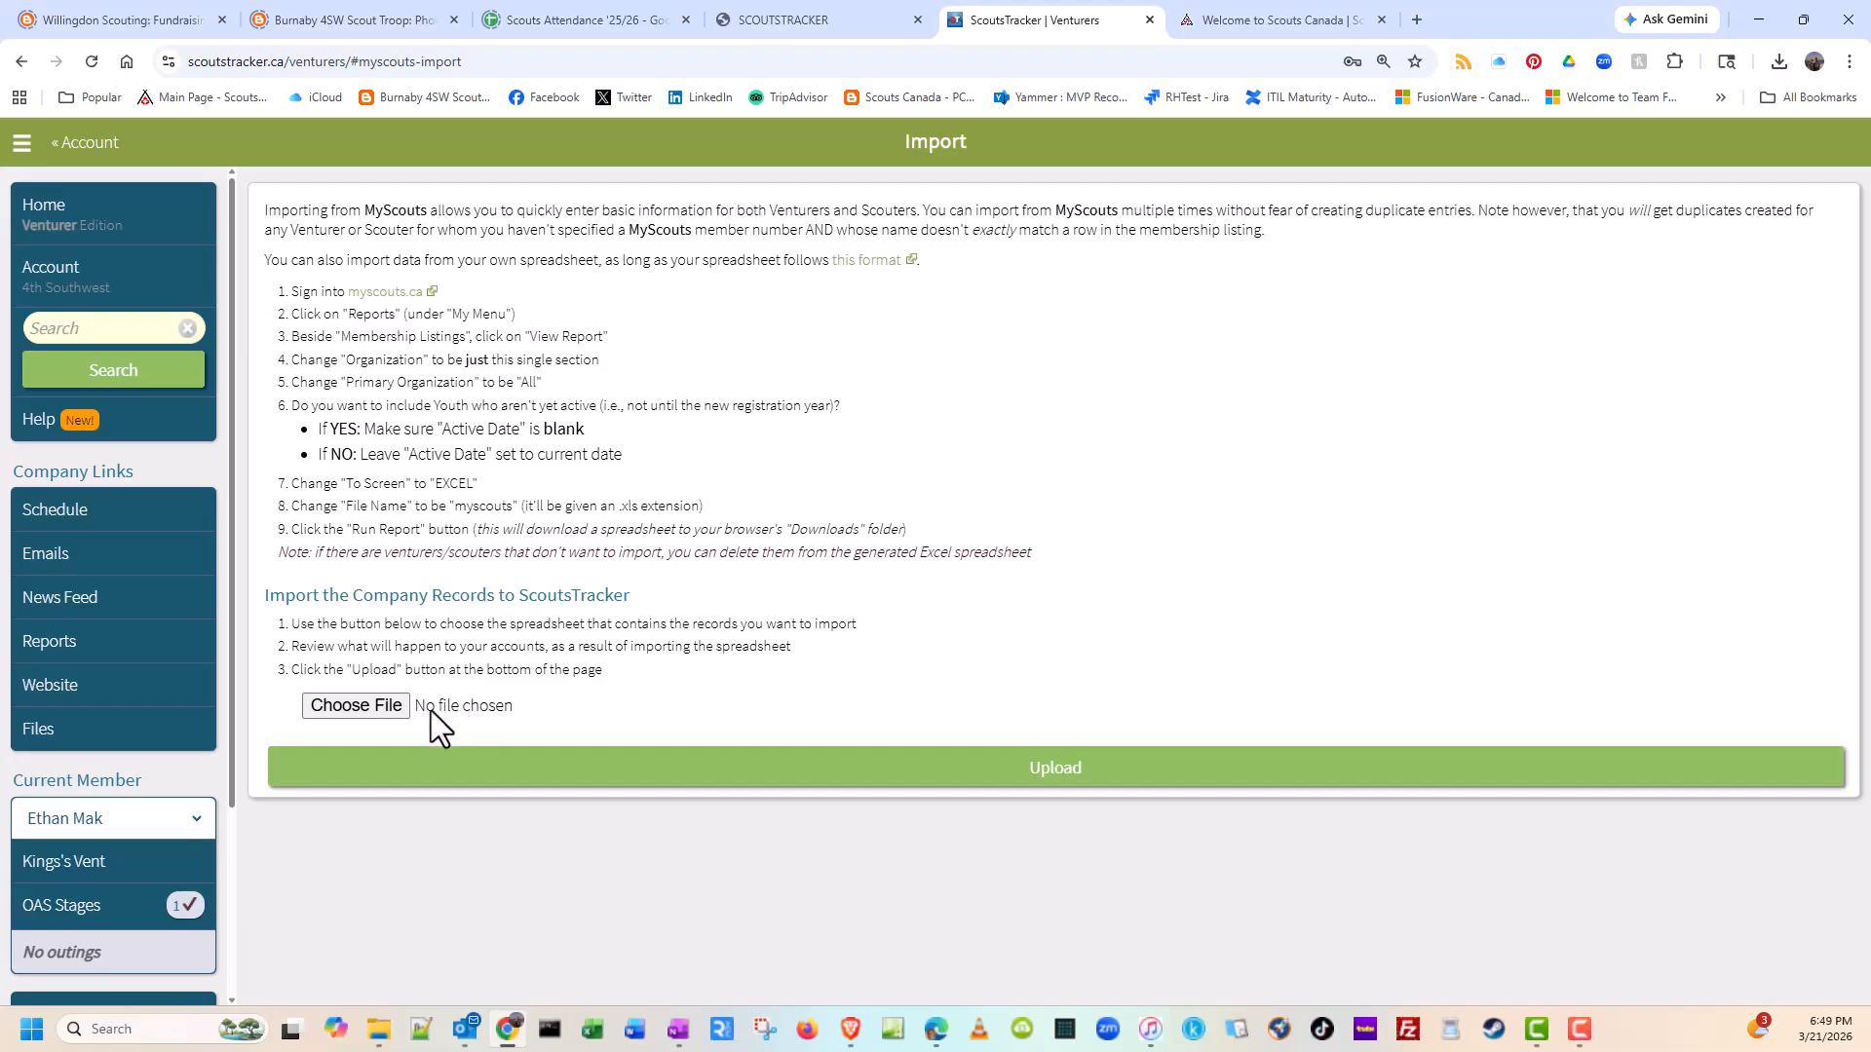
pyautogui.click(367, 709)
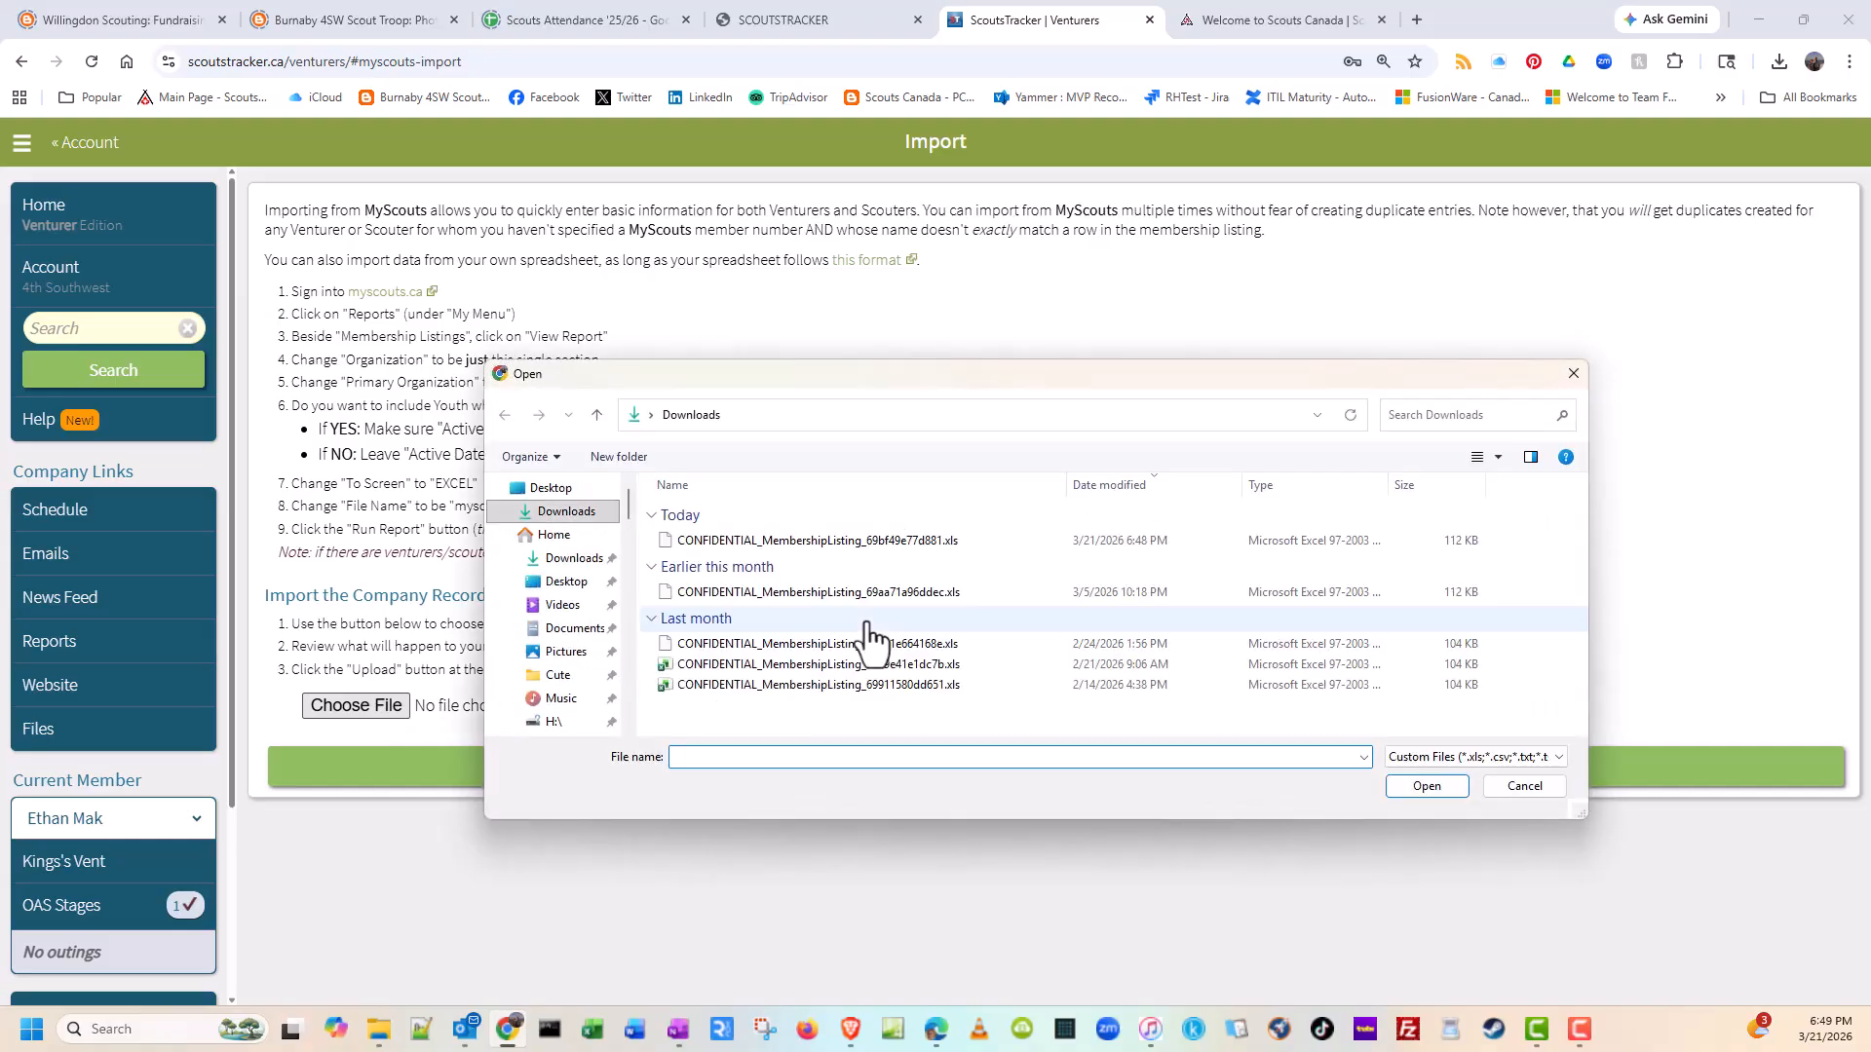
pyautogui.click(842, 548)
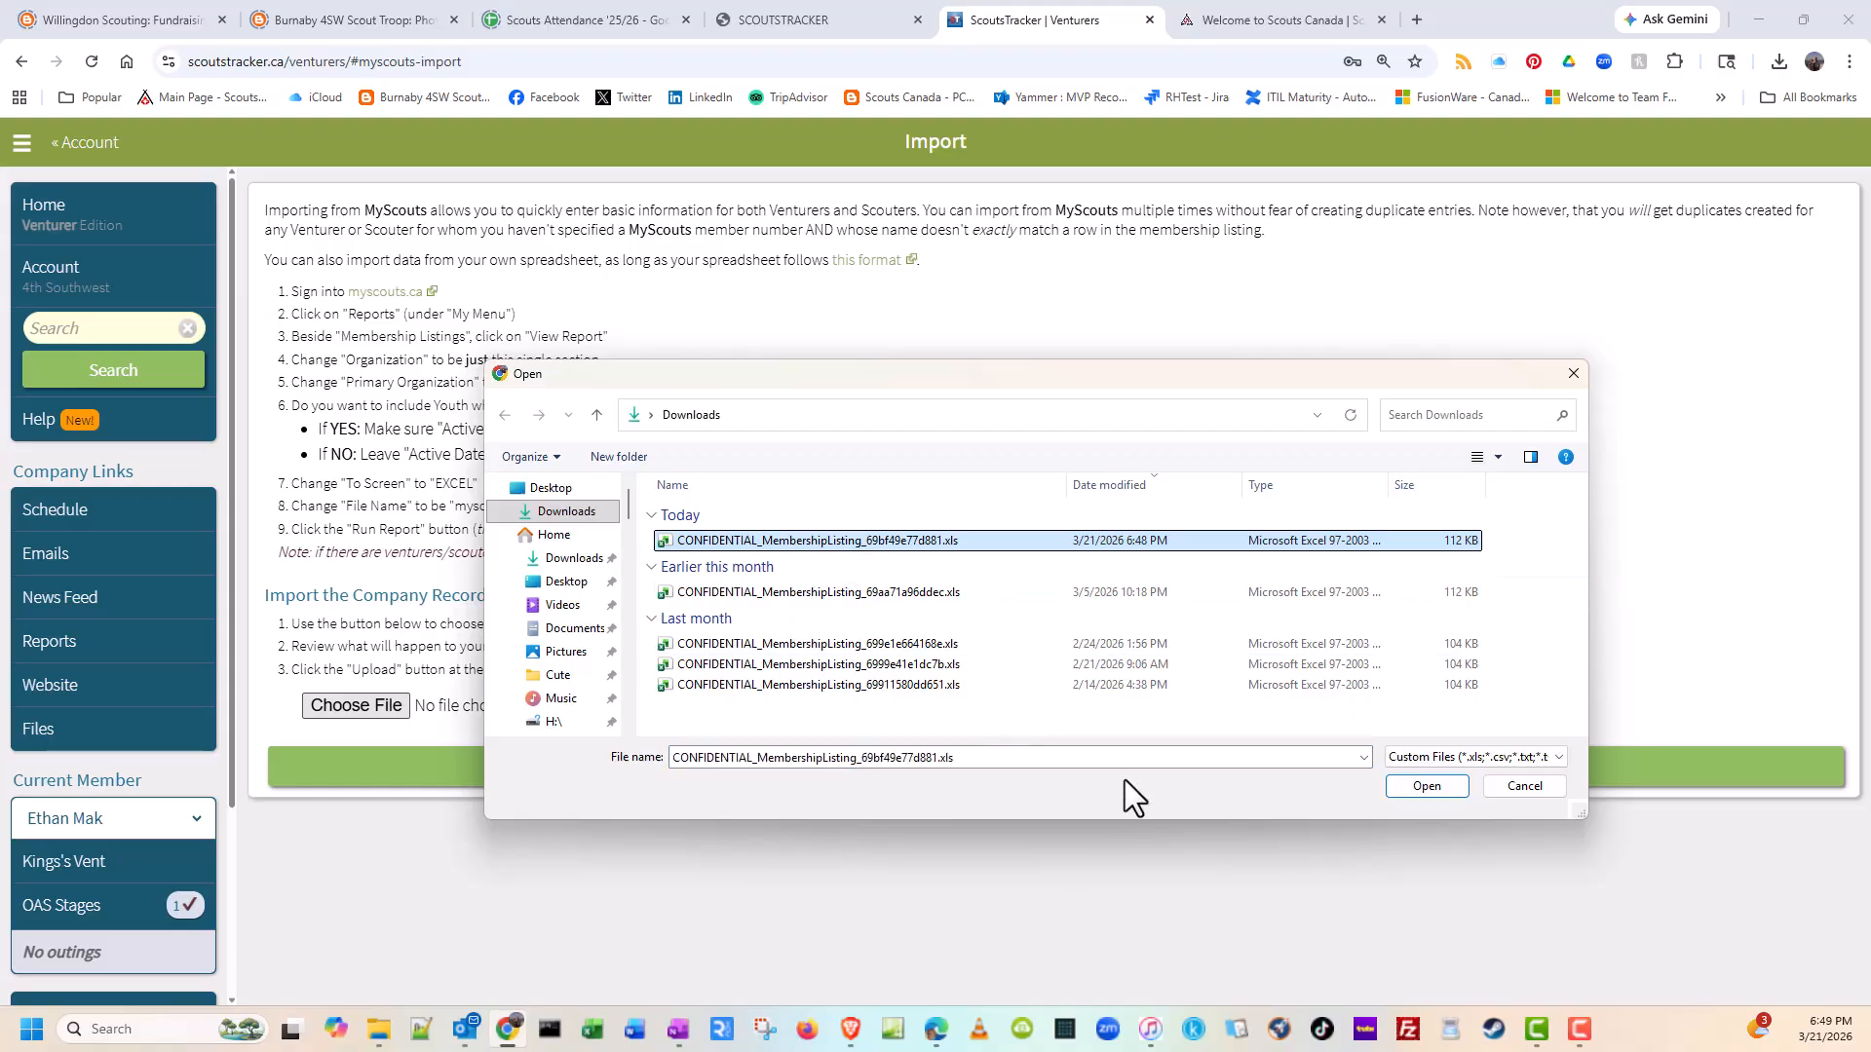
pyautogui.click(1428, 786)
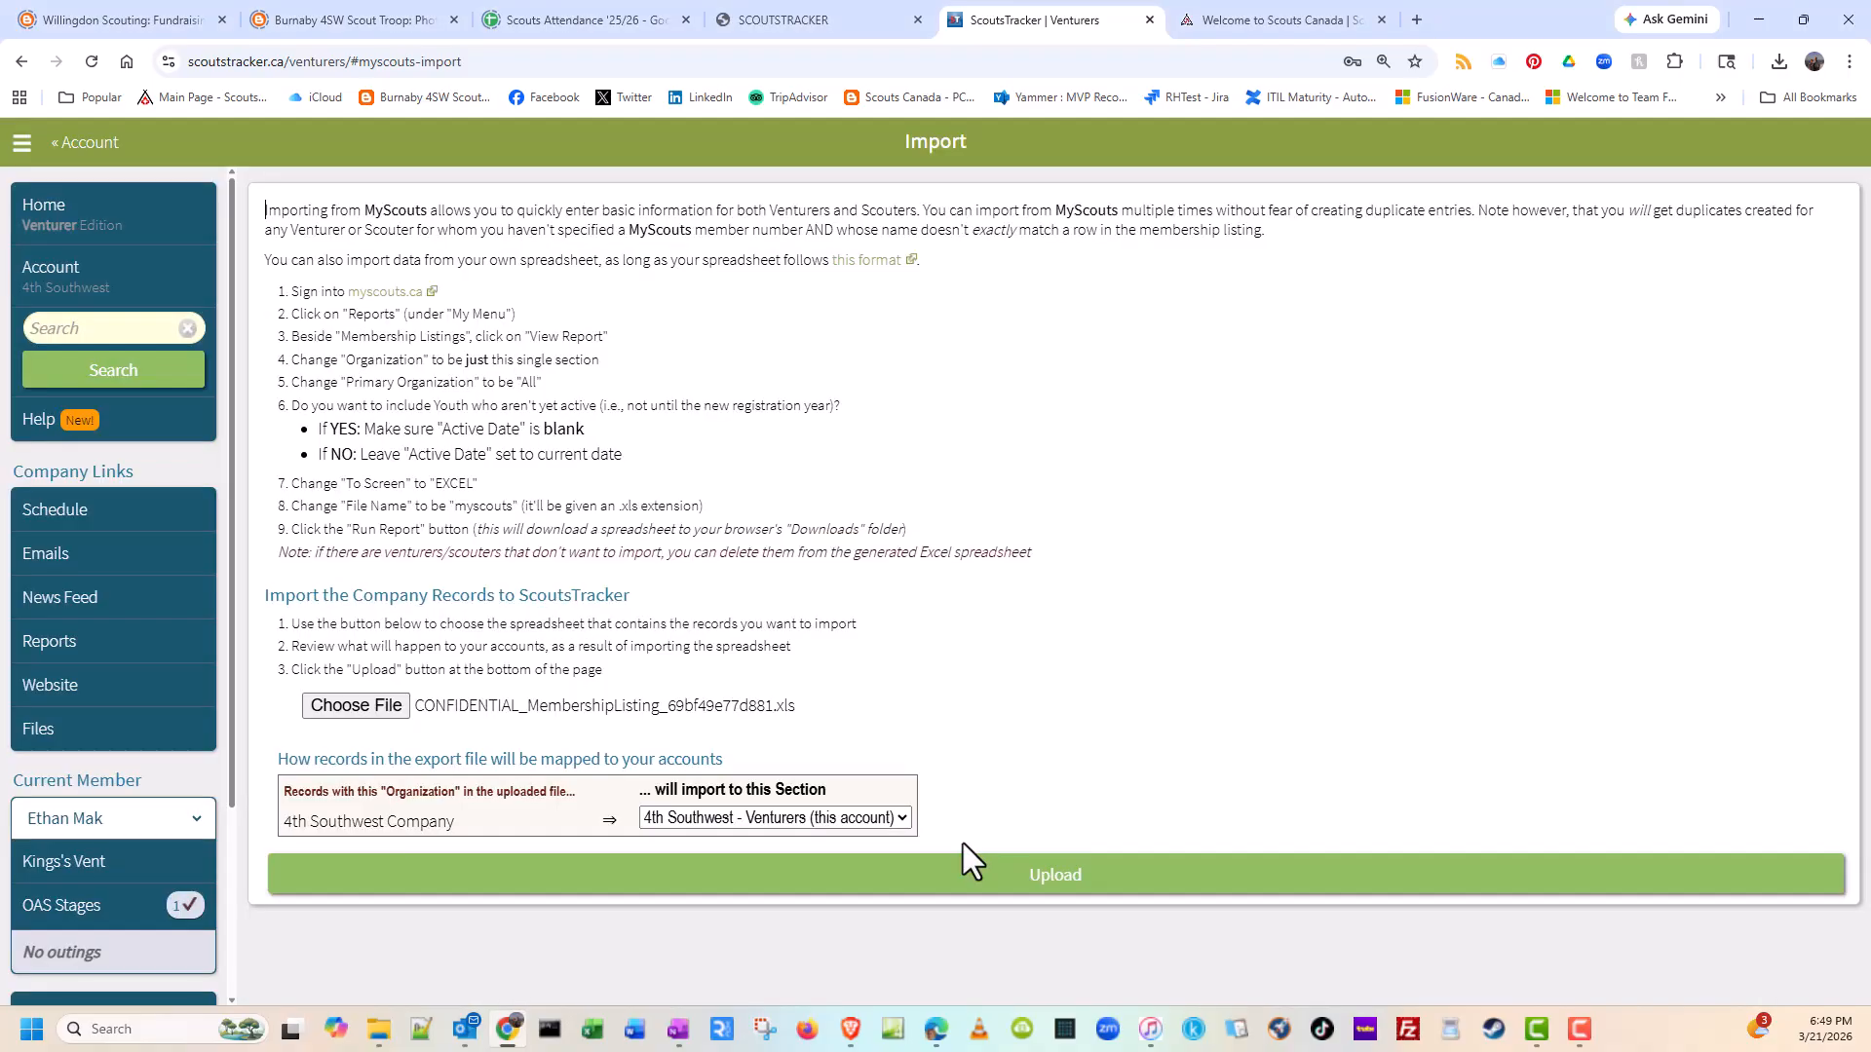
# Step: Review the import preview through to the inactive-status choices for roster members missing from the spreadsheet
pyautogui.click(963, 844)
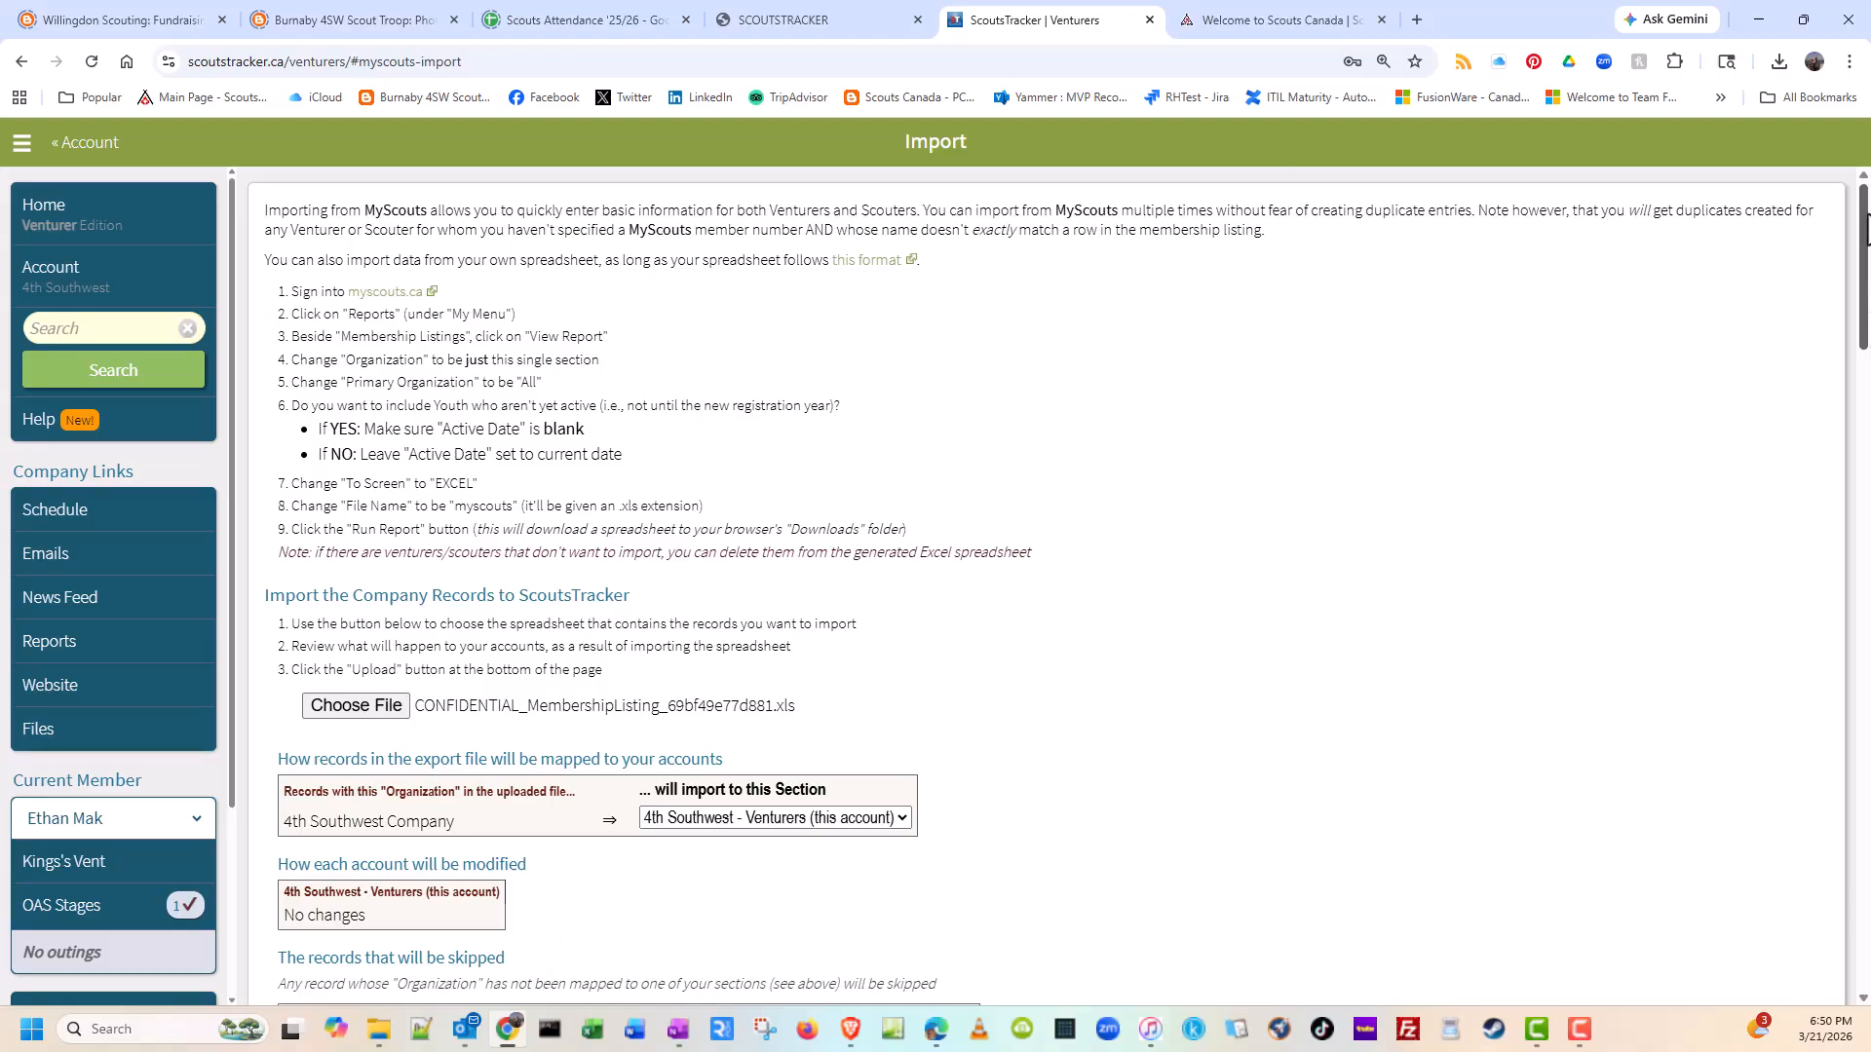
pyautogui.moveTo(1863, 222); pyautogui.dragTo(1850, 890)
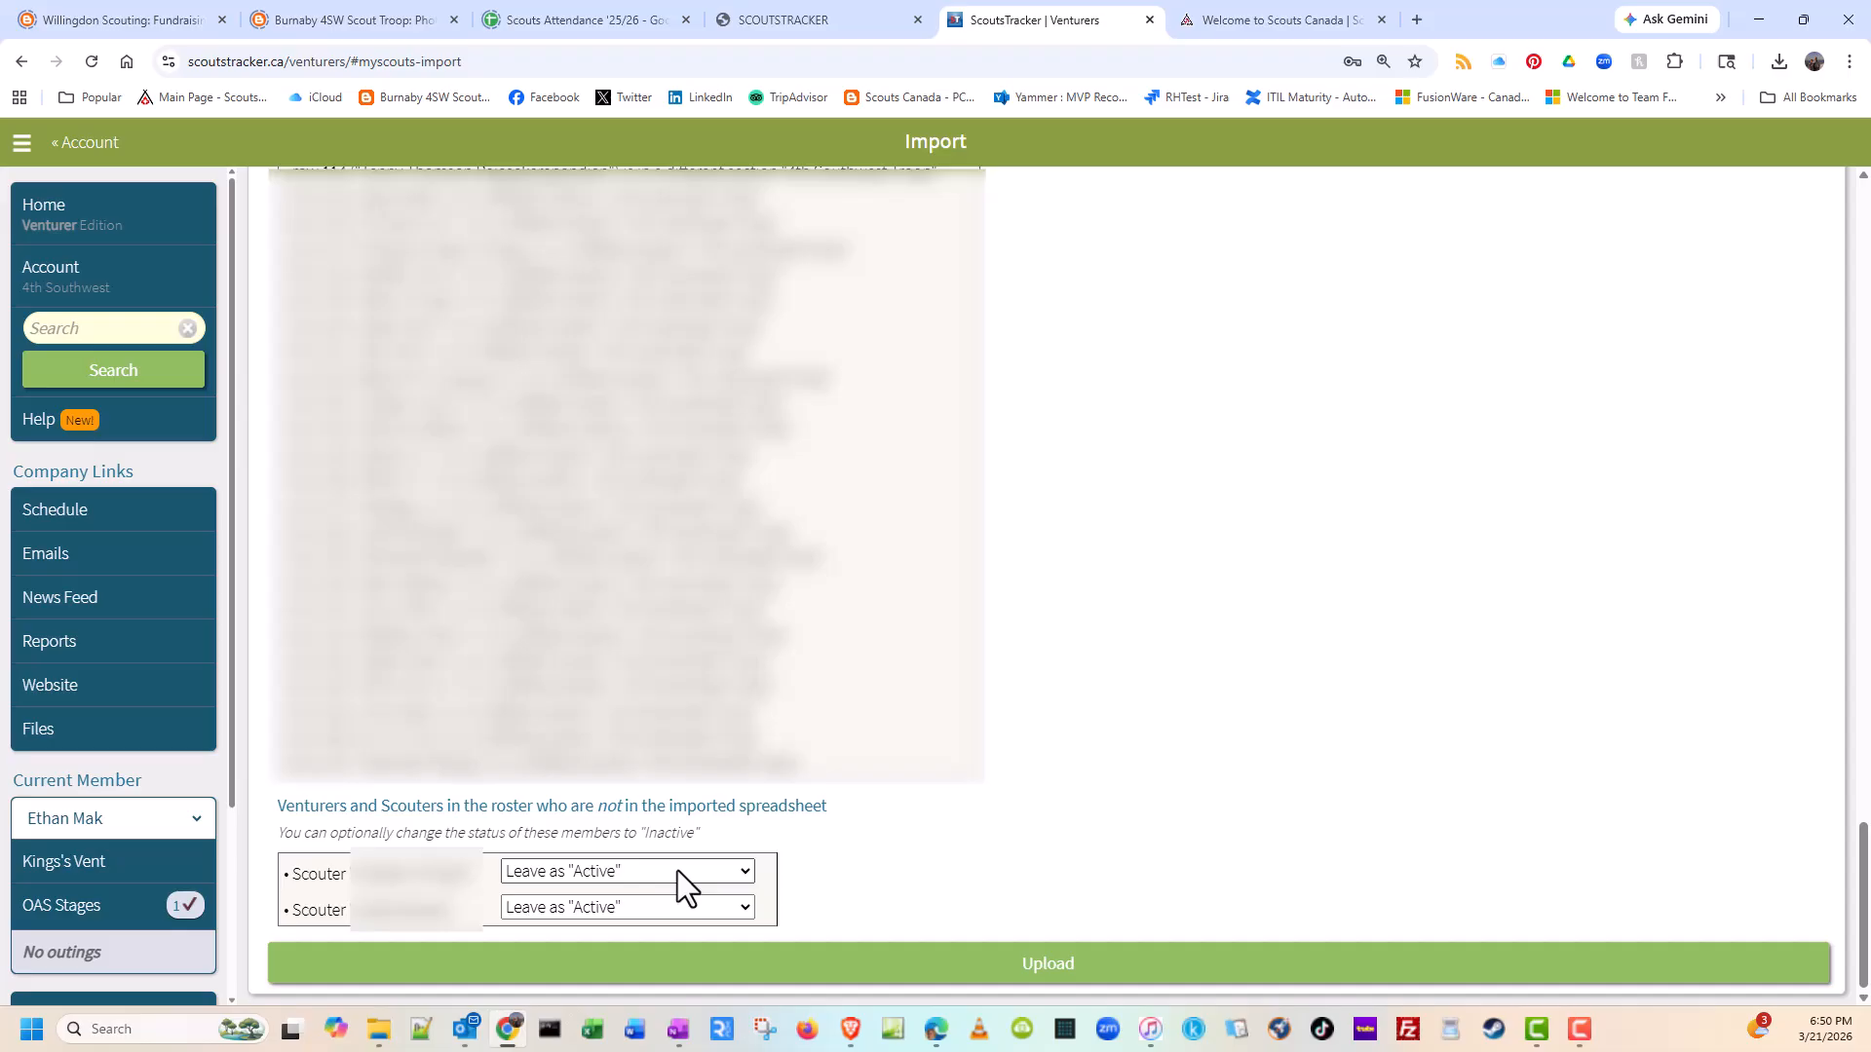
pyautogui.click(746, 872)
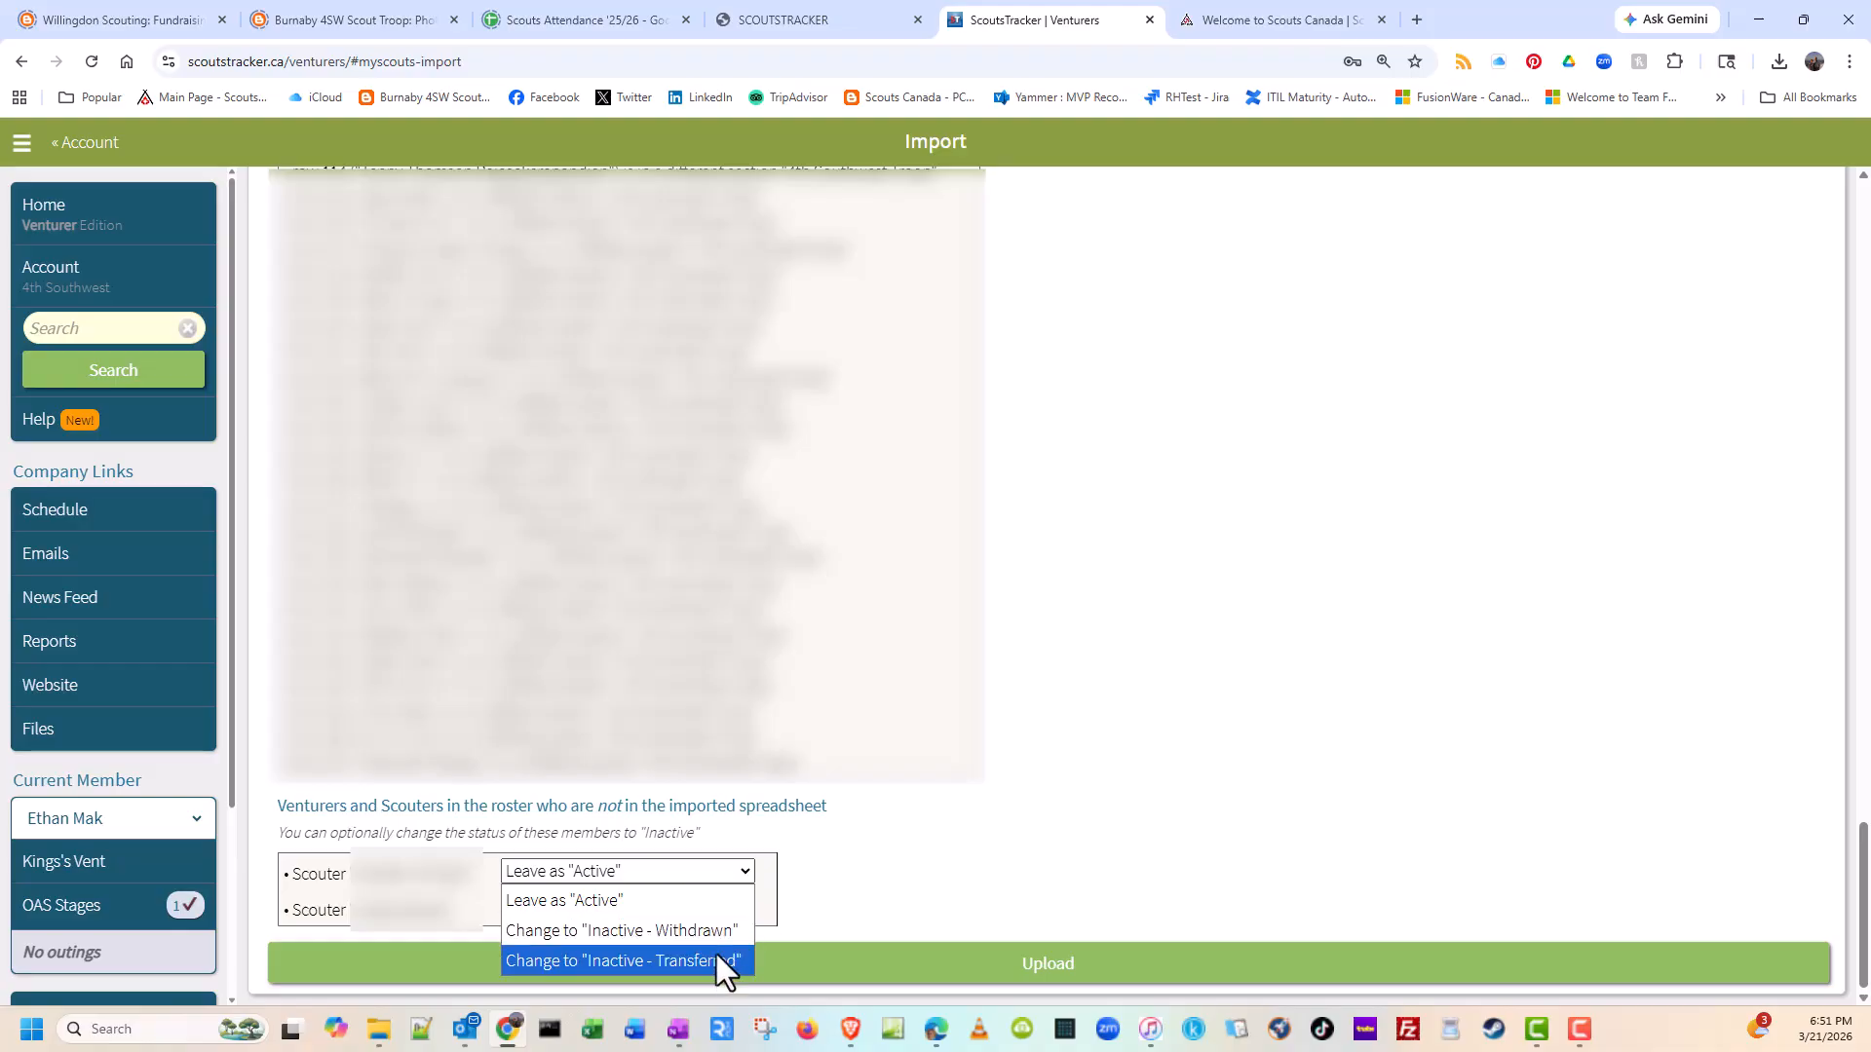
pyautogui.click(801, 827)
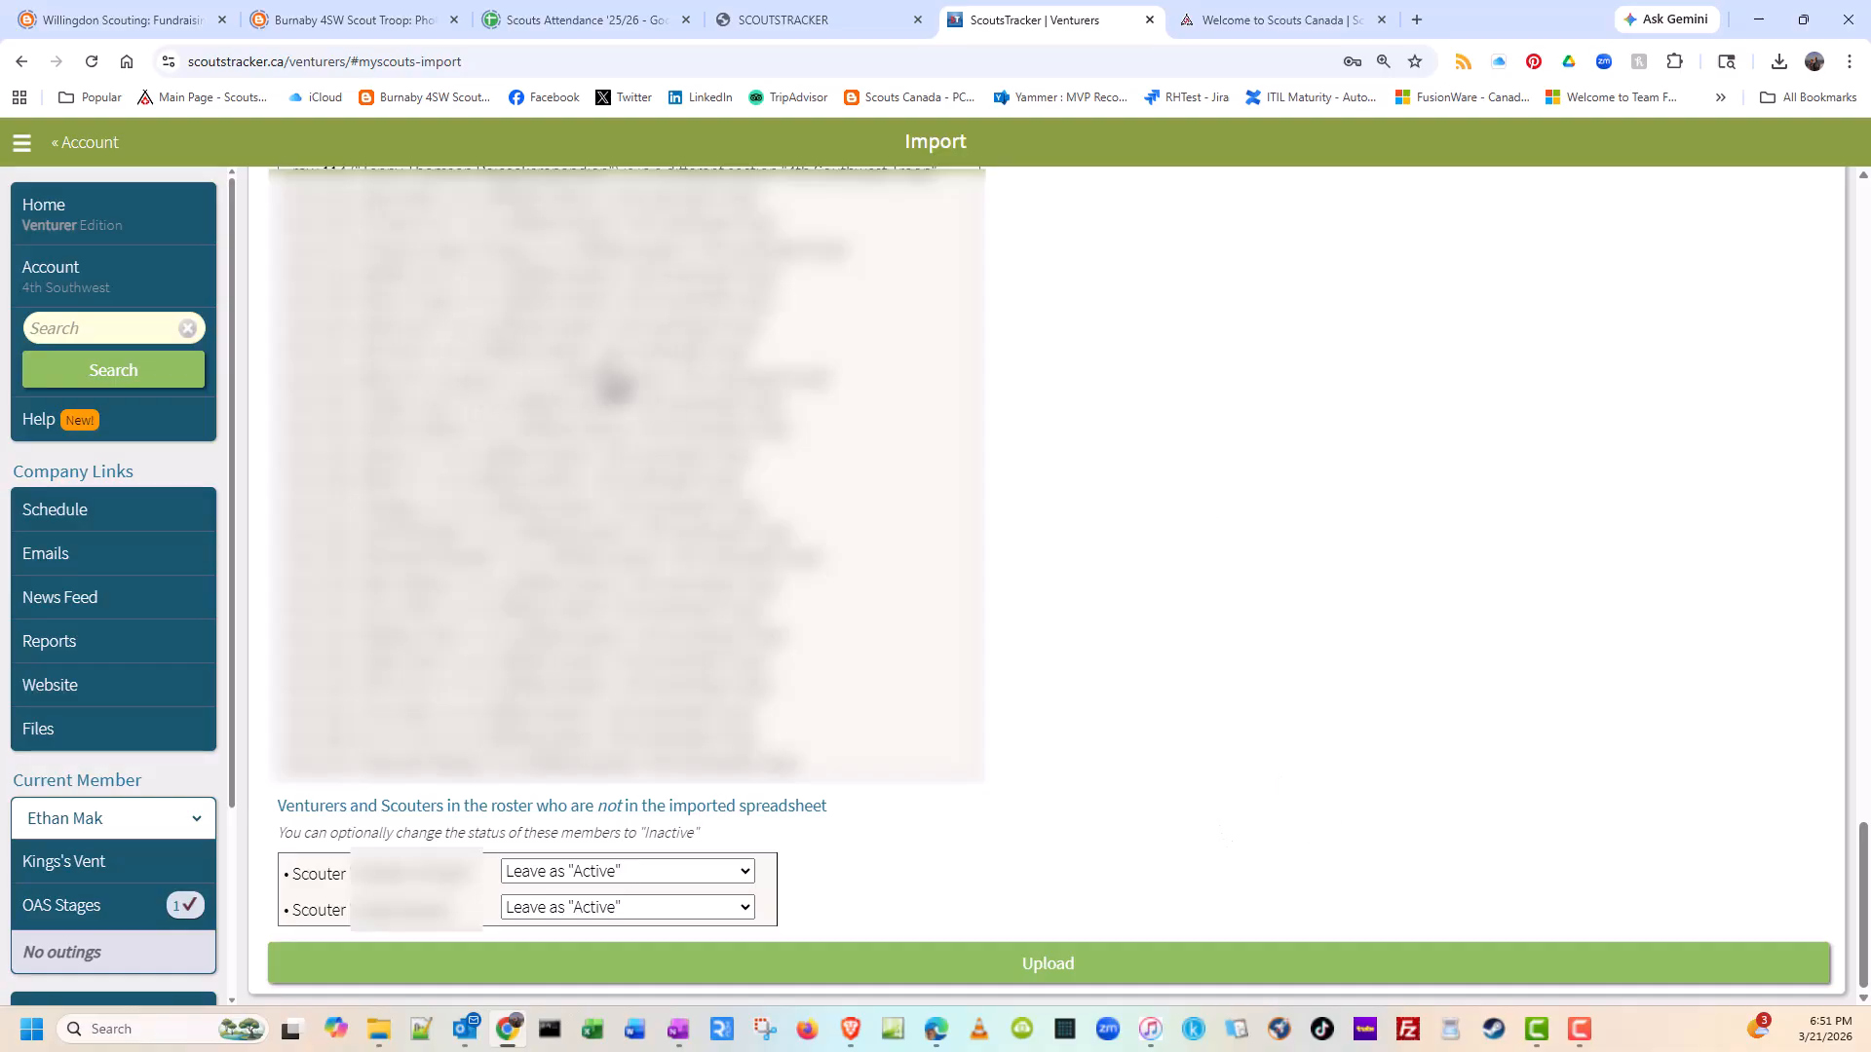
# Step: Open the Welcome Messages page from the account's Logins and examine the recipient list and default message
pyautogui.click(76, 290)
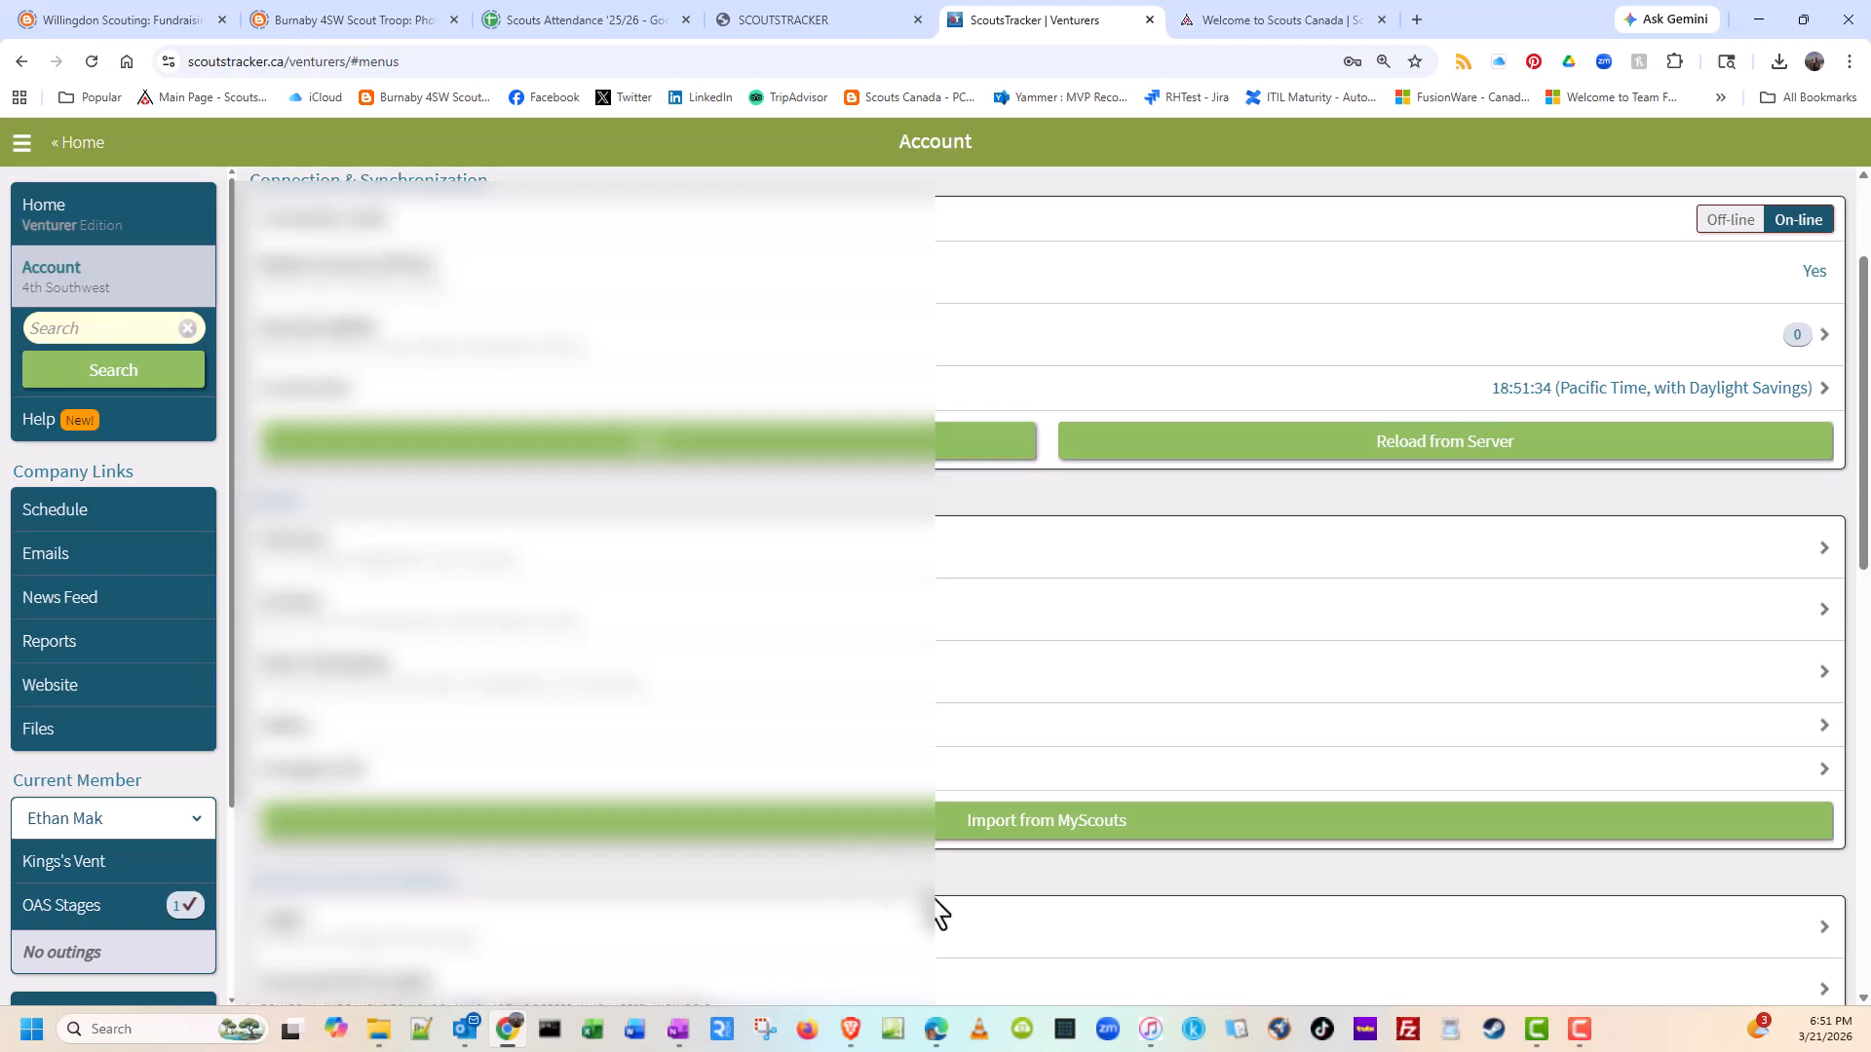
pyautogui.click(1058, 945)
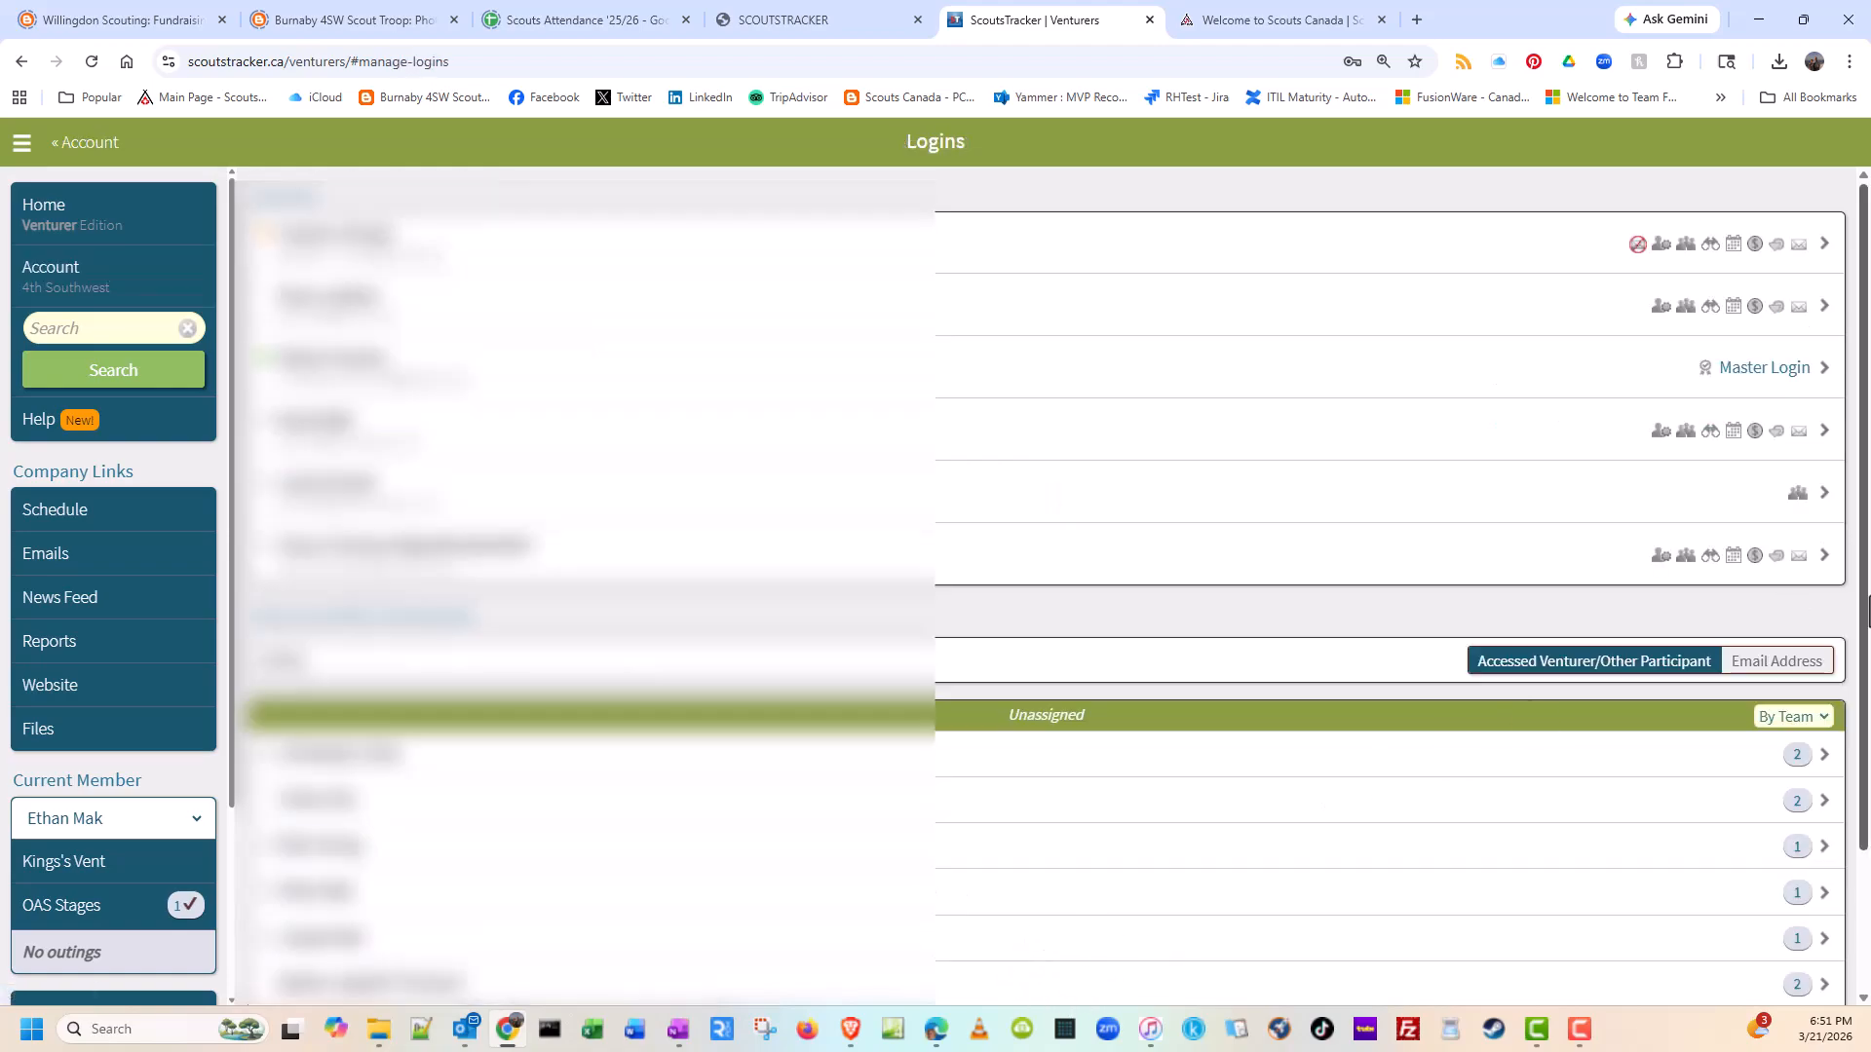
pyautogui.scroll(-2, 1861, 653)
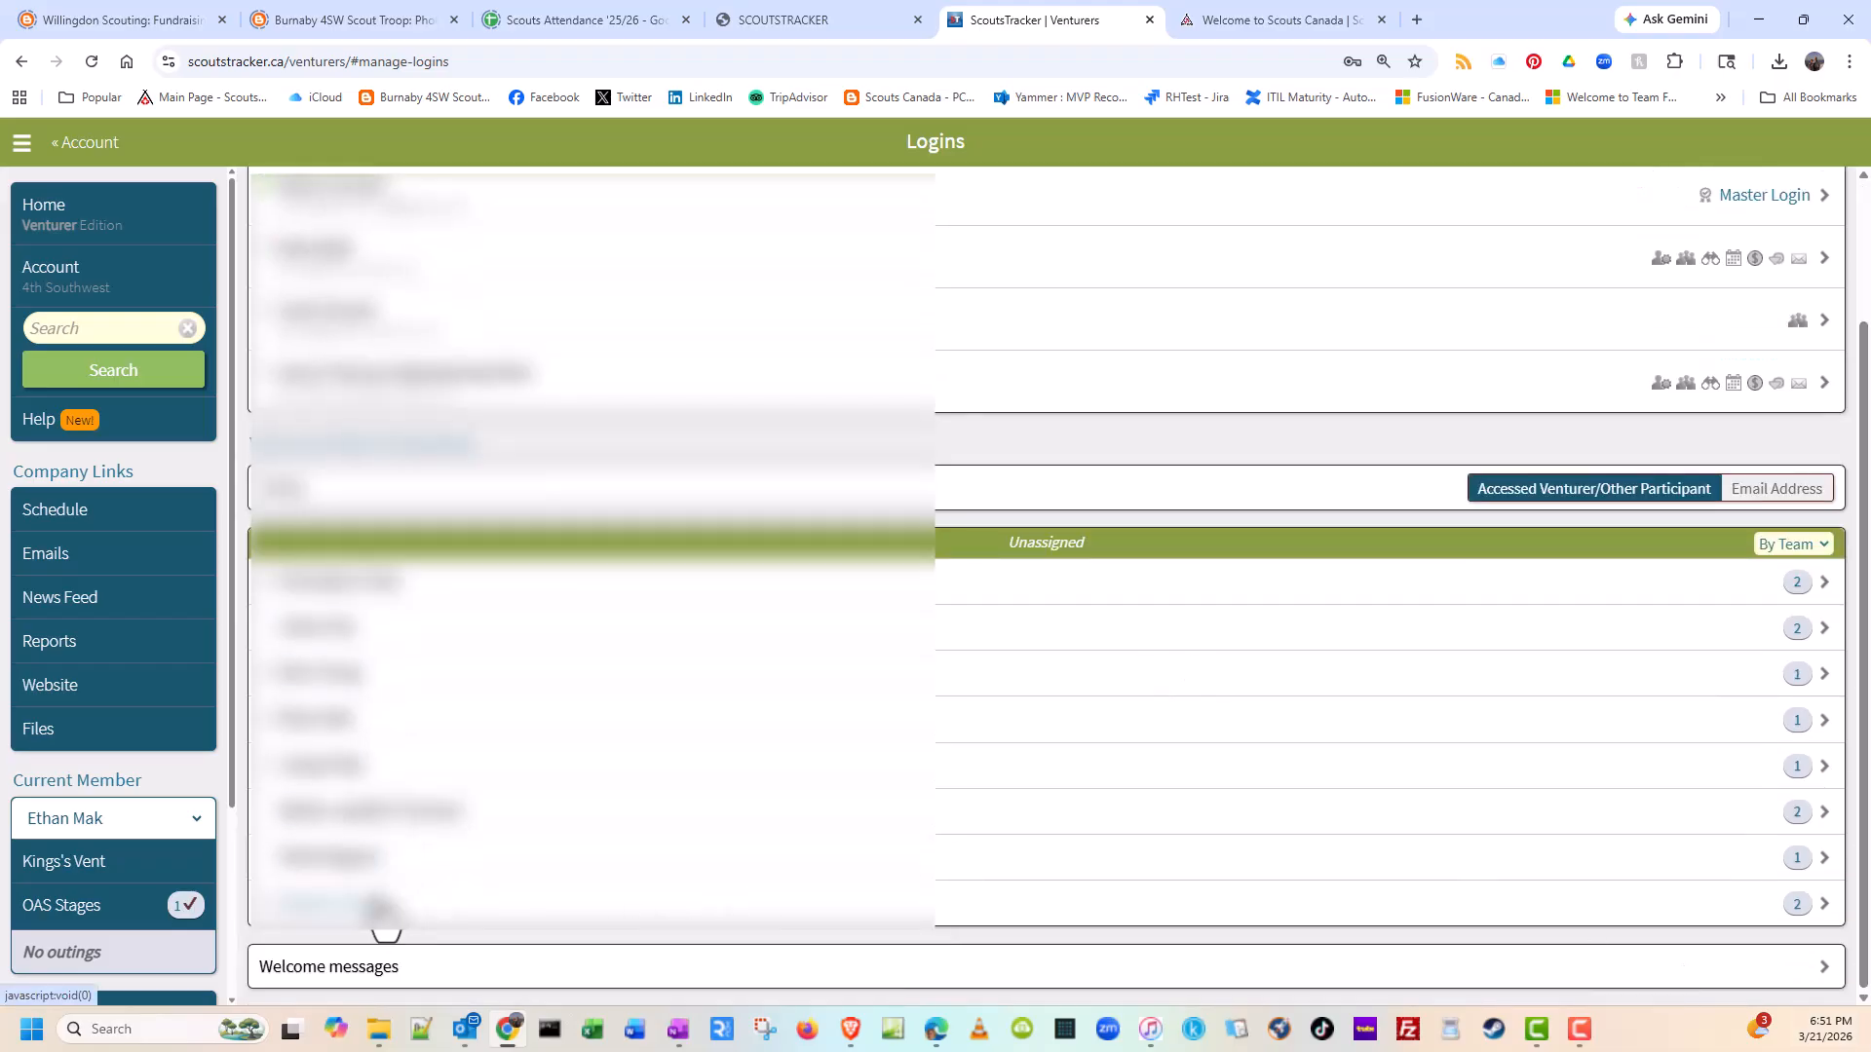
pyautogui.click(365, 975)
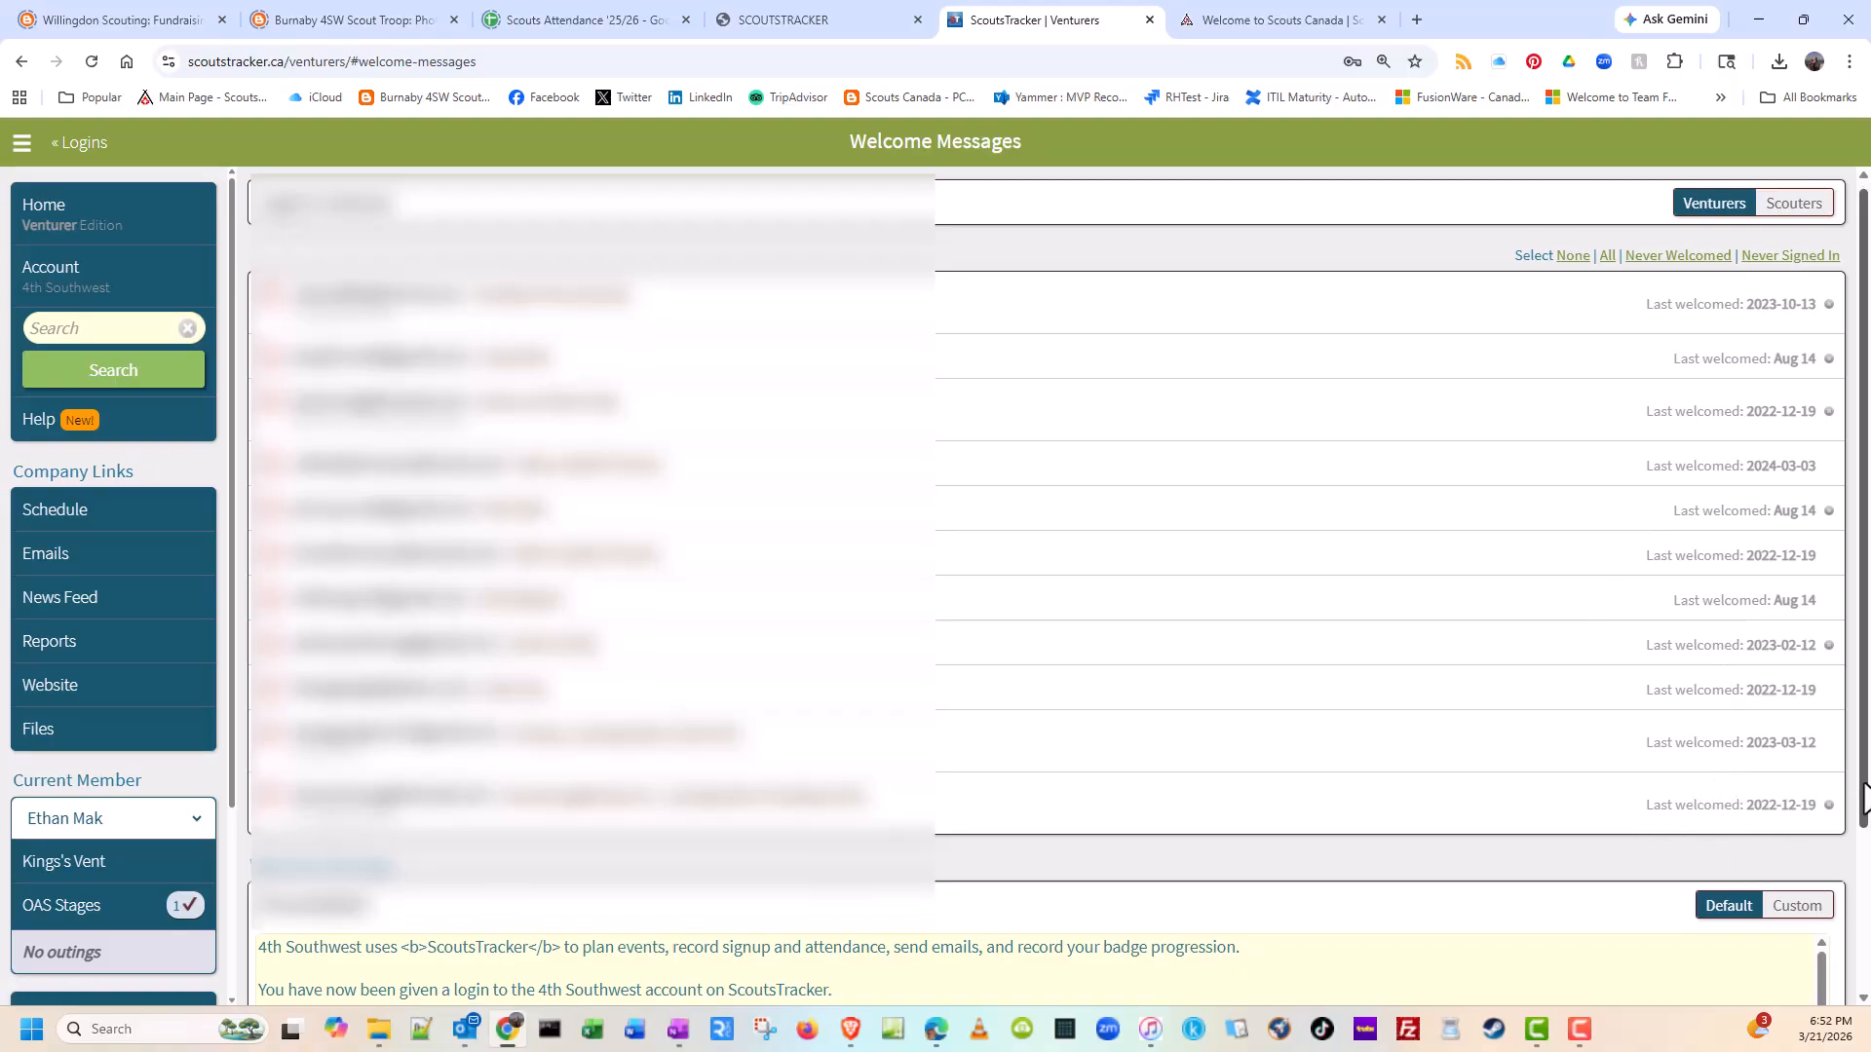
pyautogui.scroll(-2, 1851, 774)
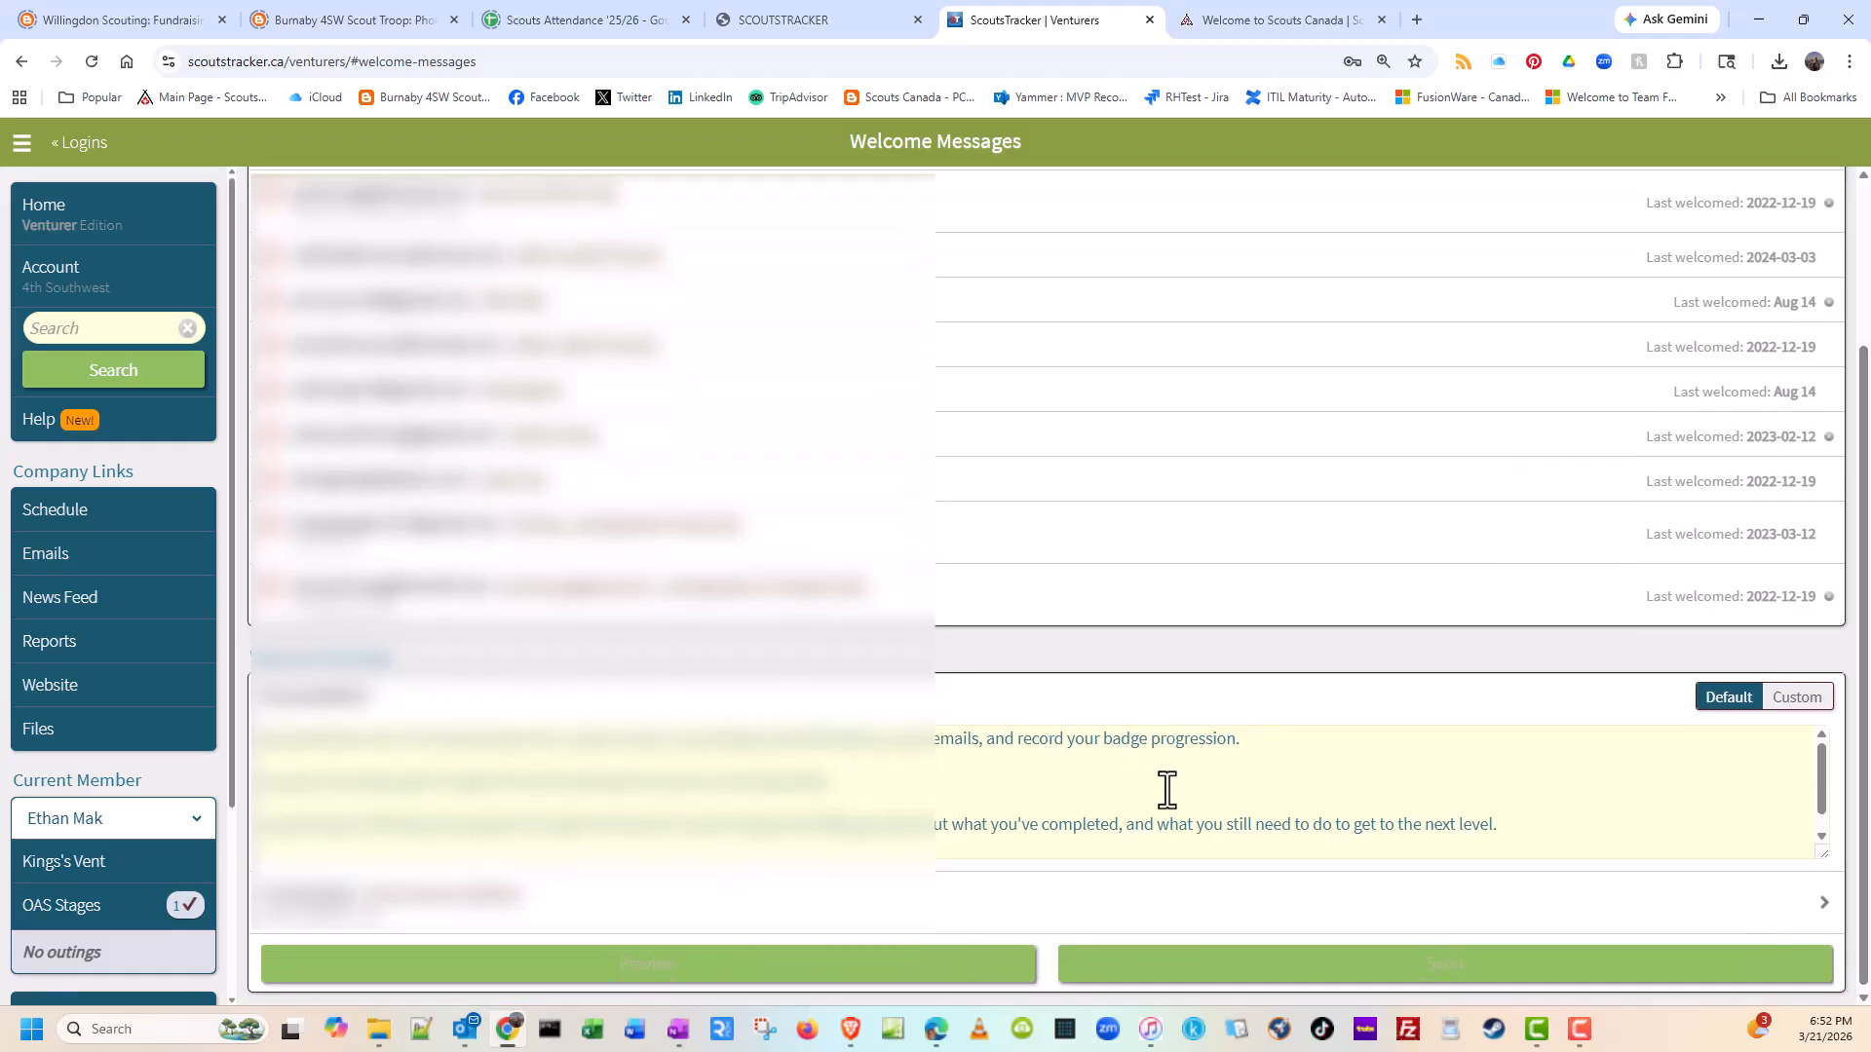
pyautogui.moveTo(1862, 659); pyautogui.dragTo(1868, 689)
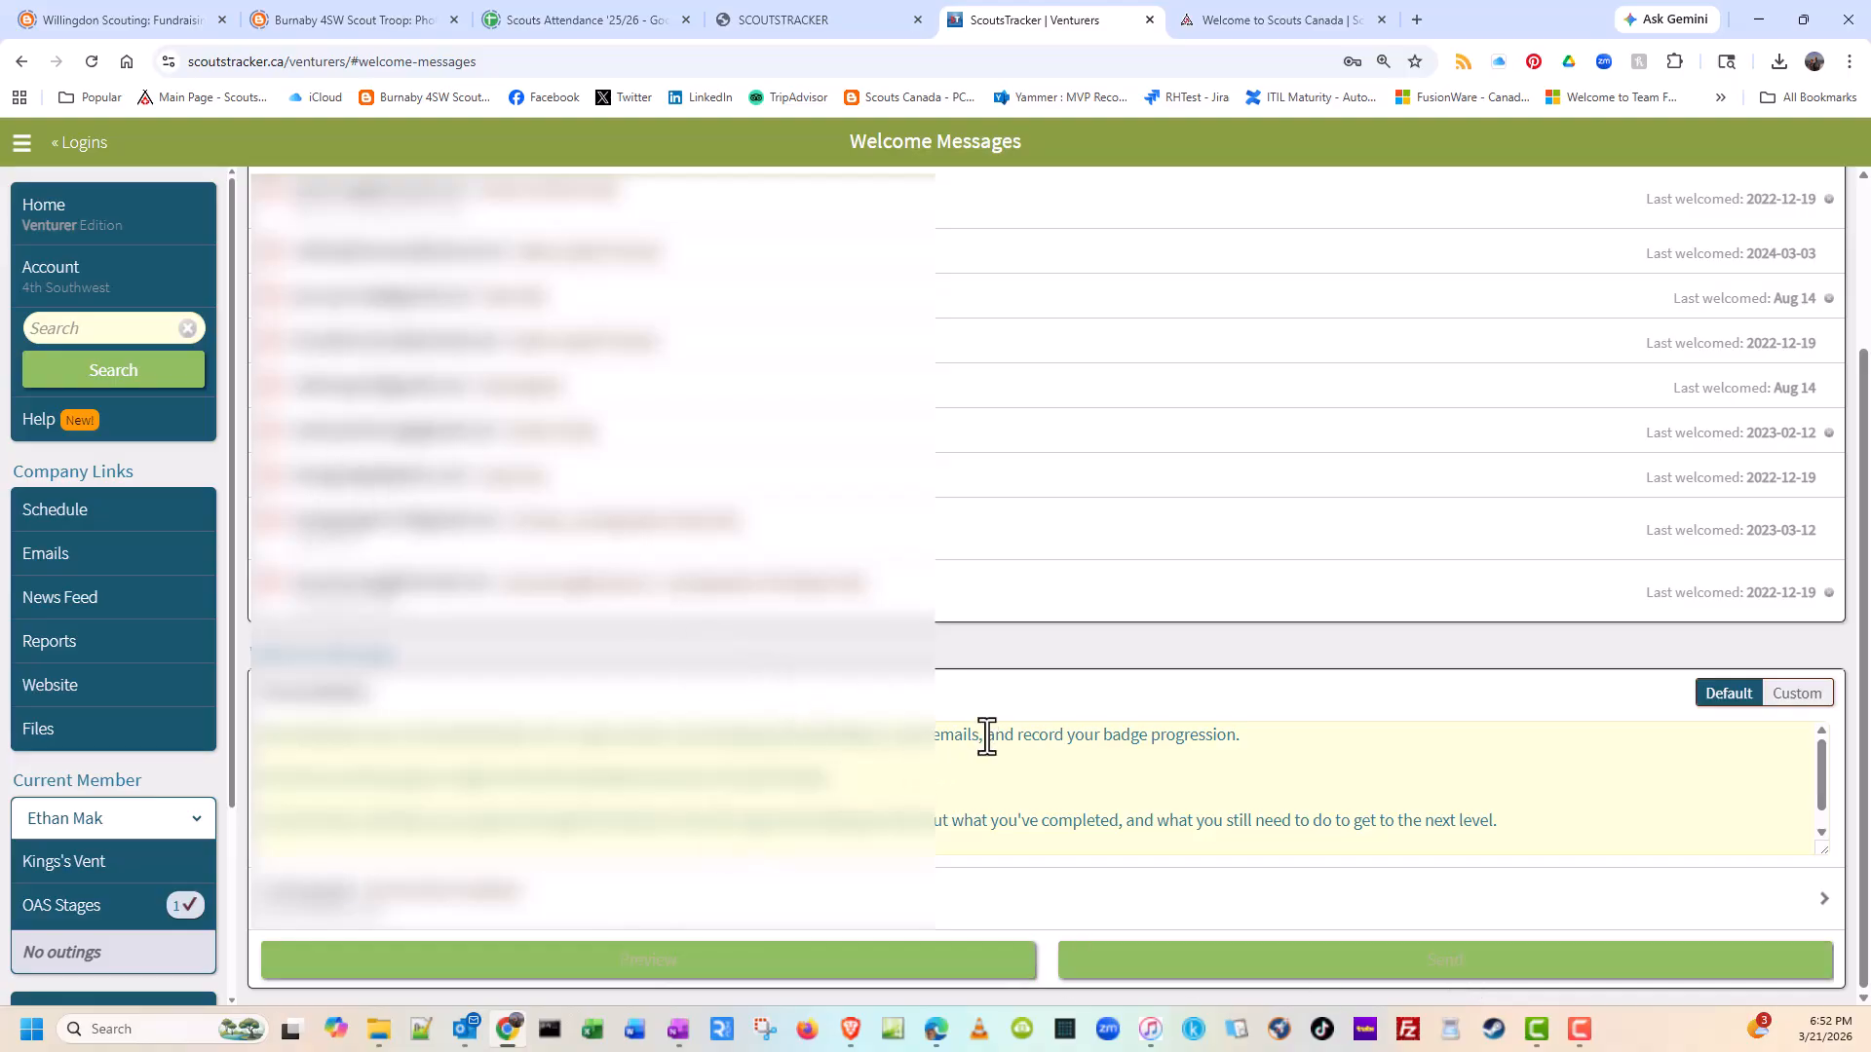
# Step: Open the first Venturer's record from the account roster and examine its Contact/Access and Status & Transferring settings
pyautogui.click(68, 293)
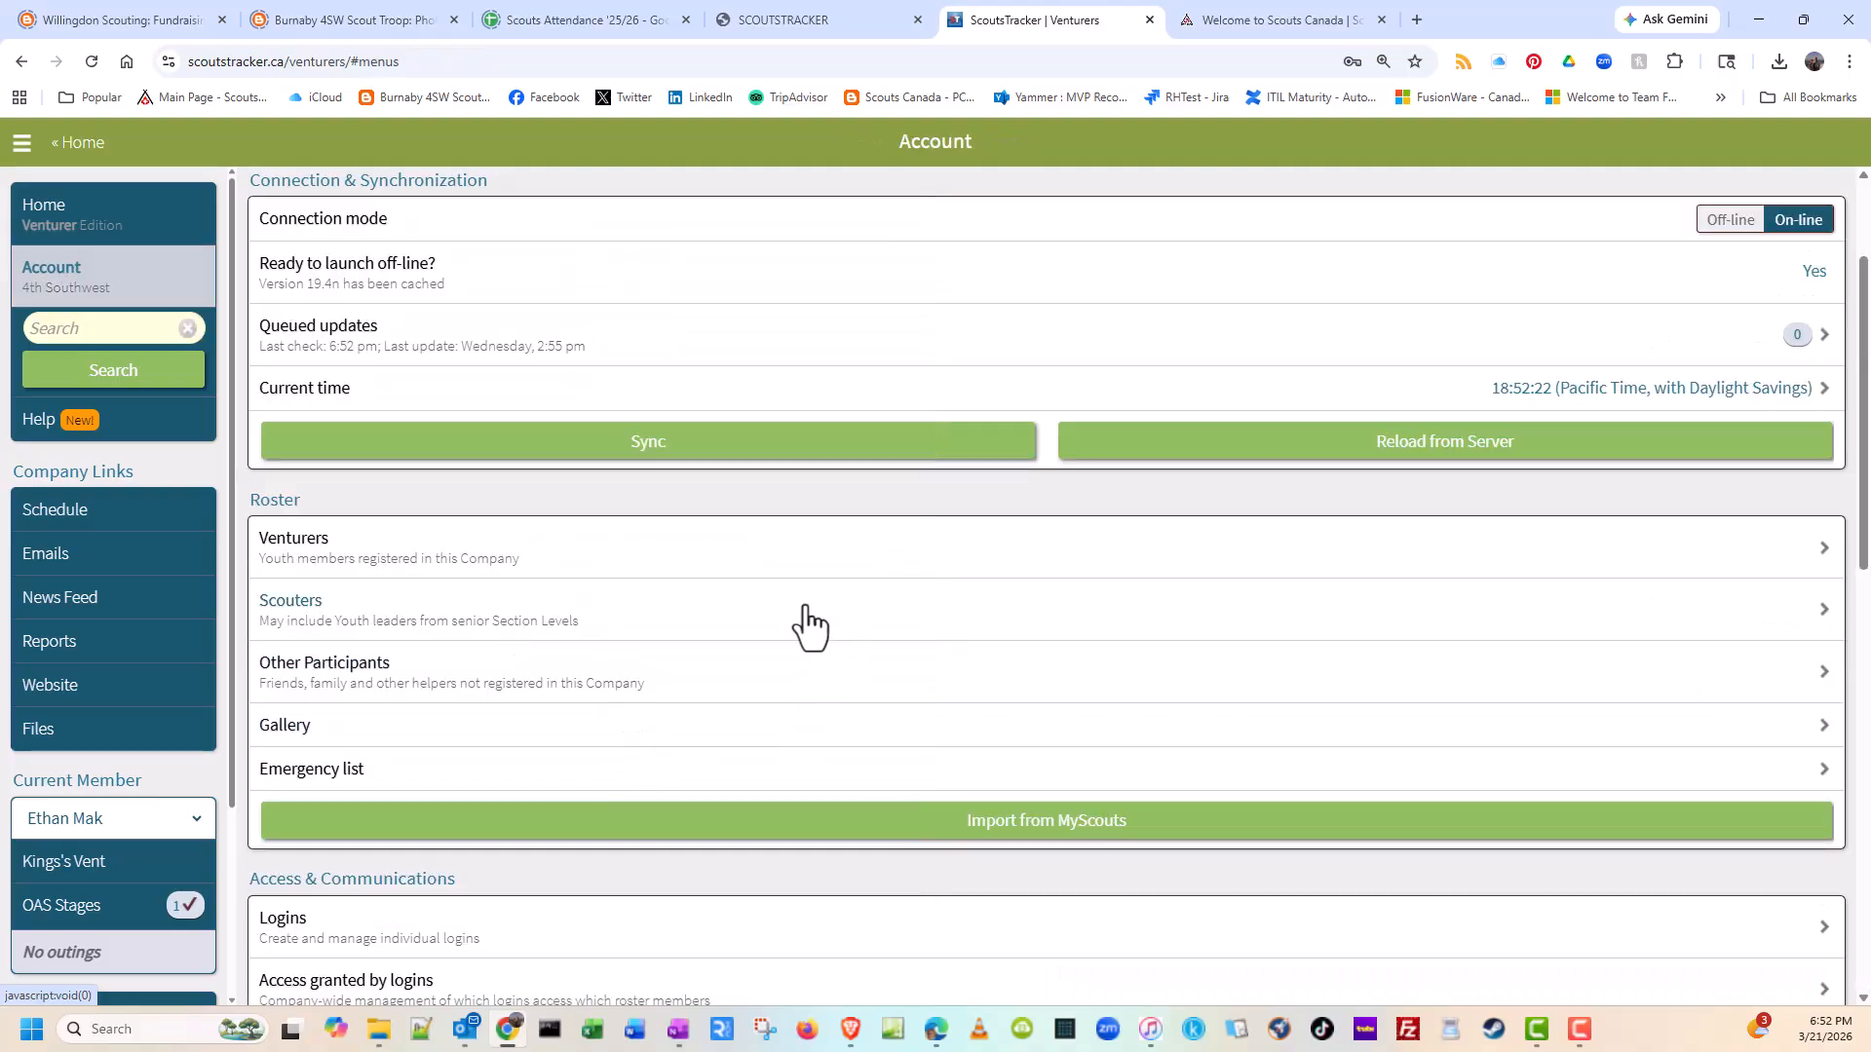
pyautogui.click(475, 570)
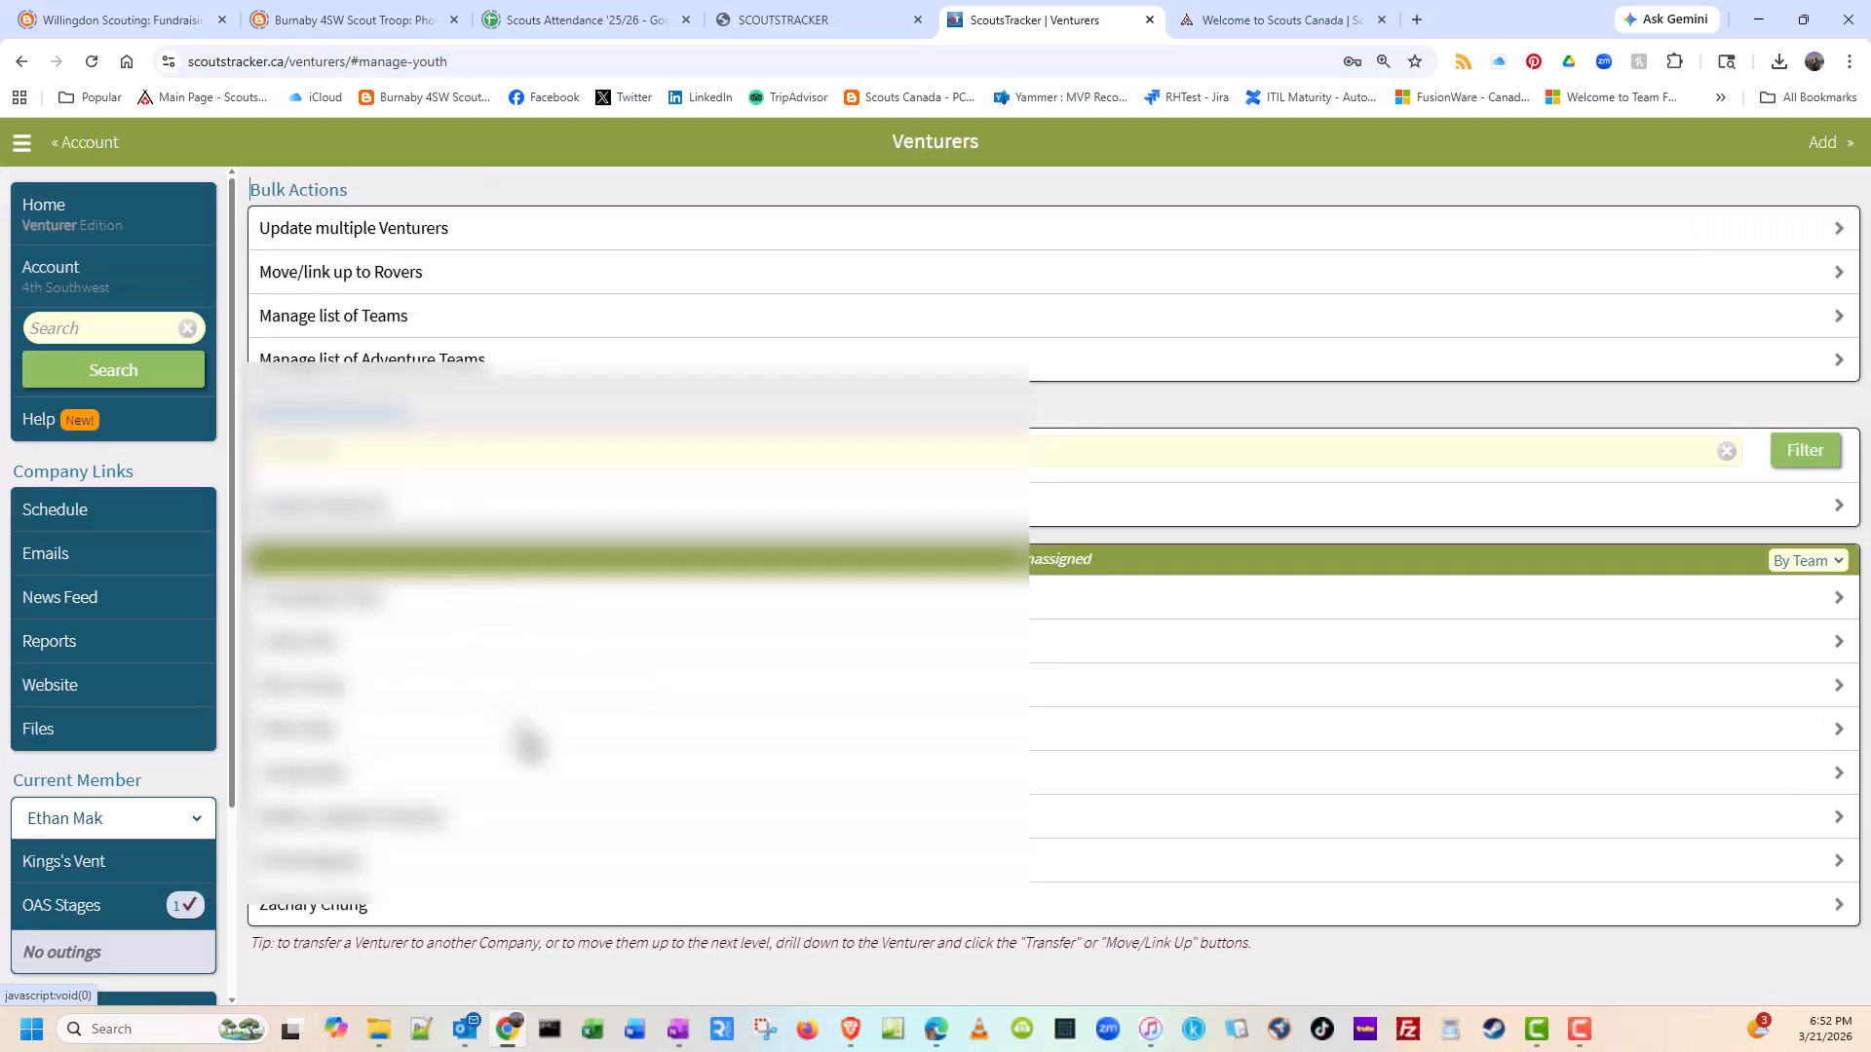
pyautogui.click(679, 595)
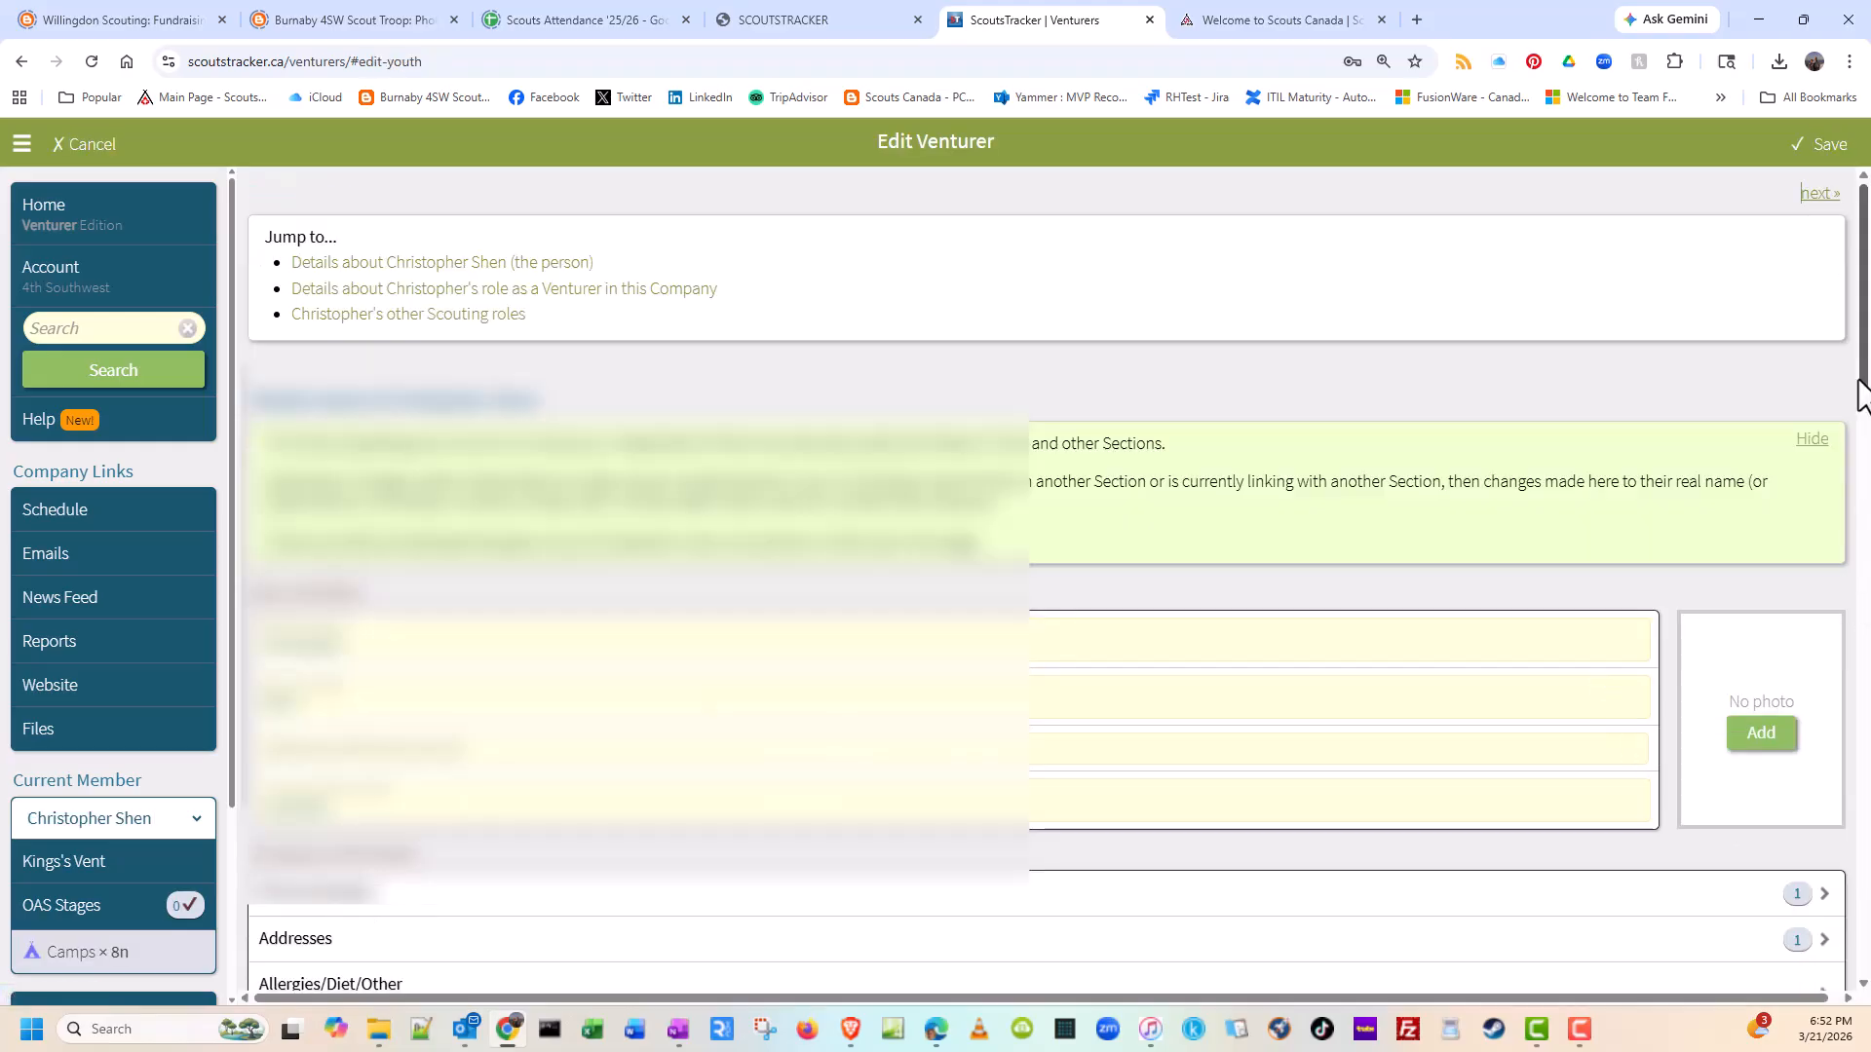
pyautogui.moveTo(1865, 380); pyautogui.dragTo(1817, 845)
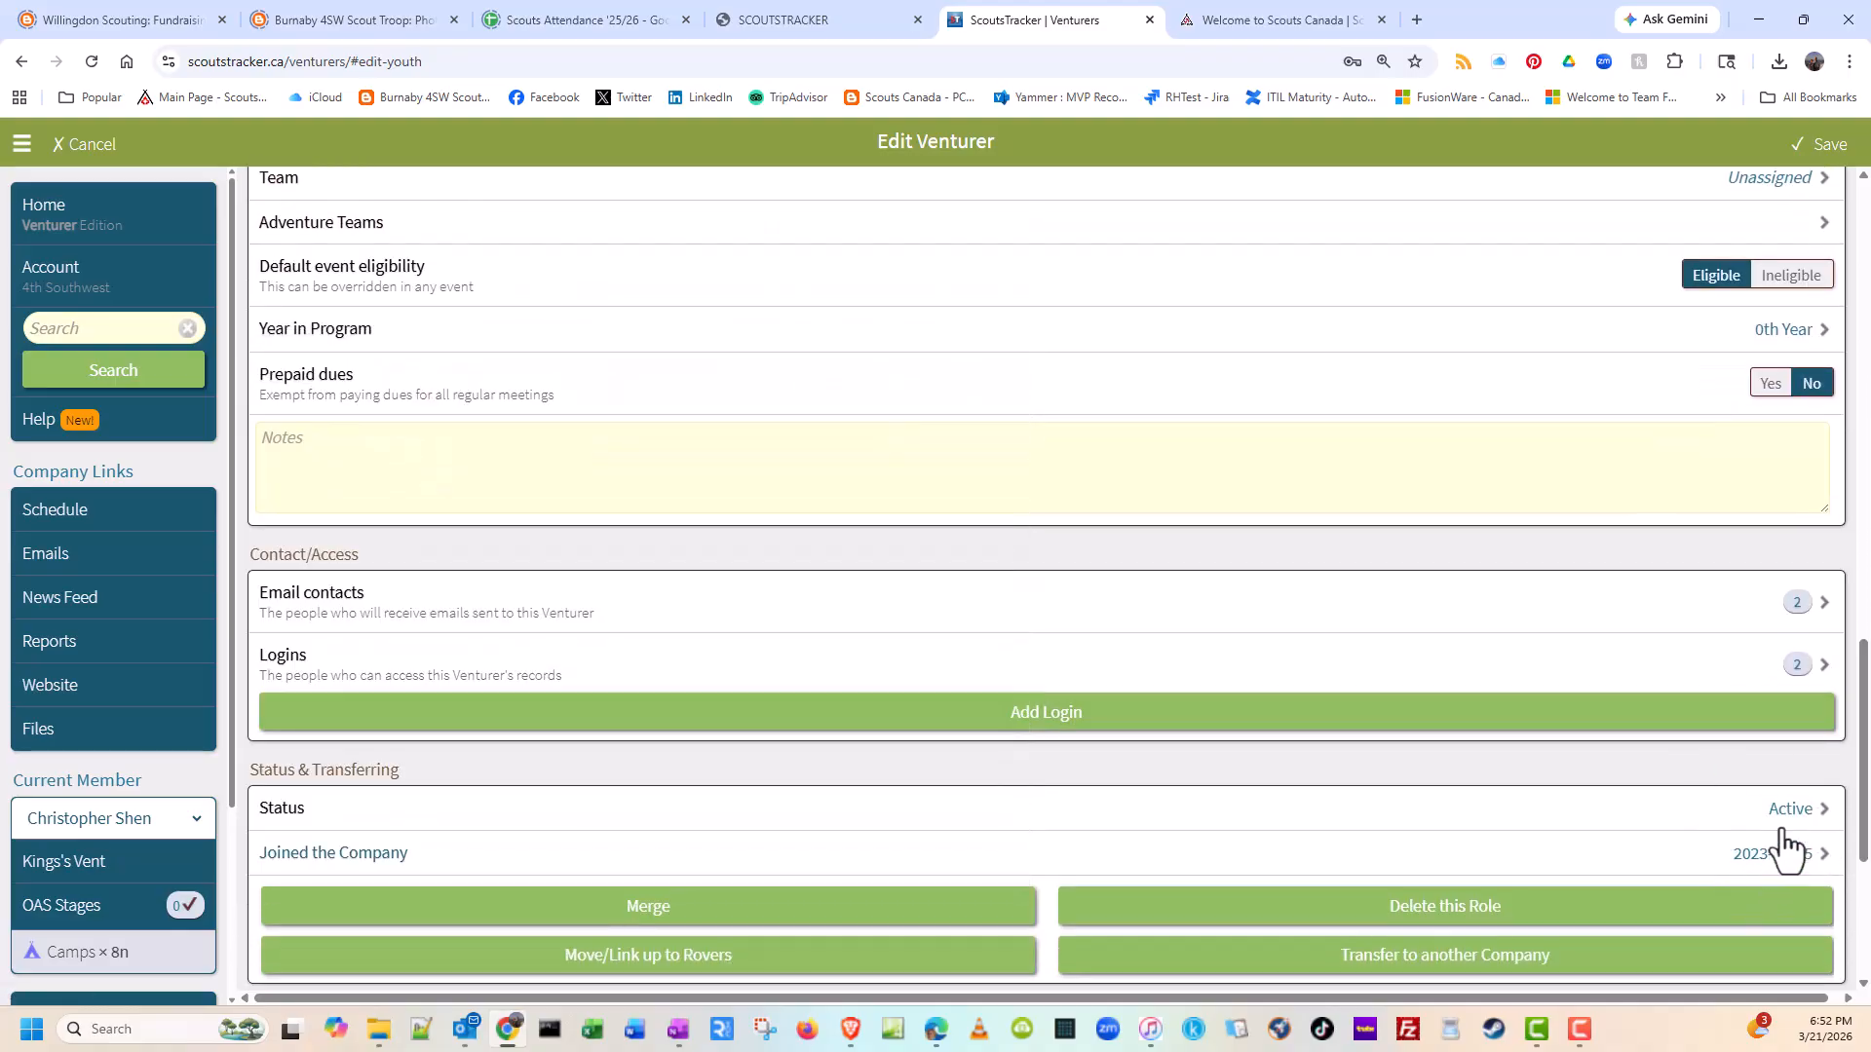